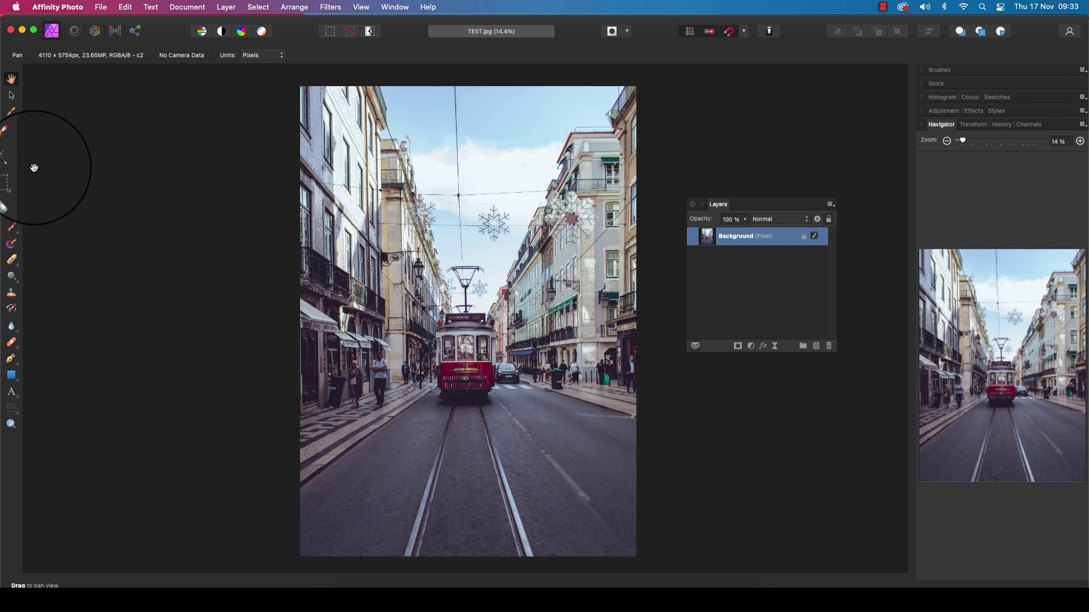
Step: Select the bottom-third road with tram tracks and duplicate it to a new pixel layer with Cmd+J
{"action": "key", "text": "m"}
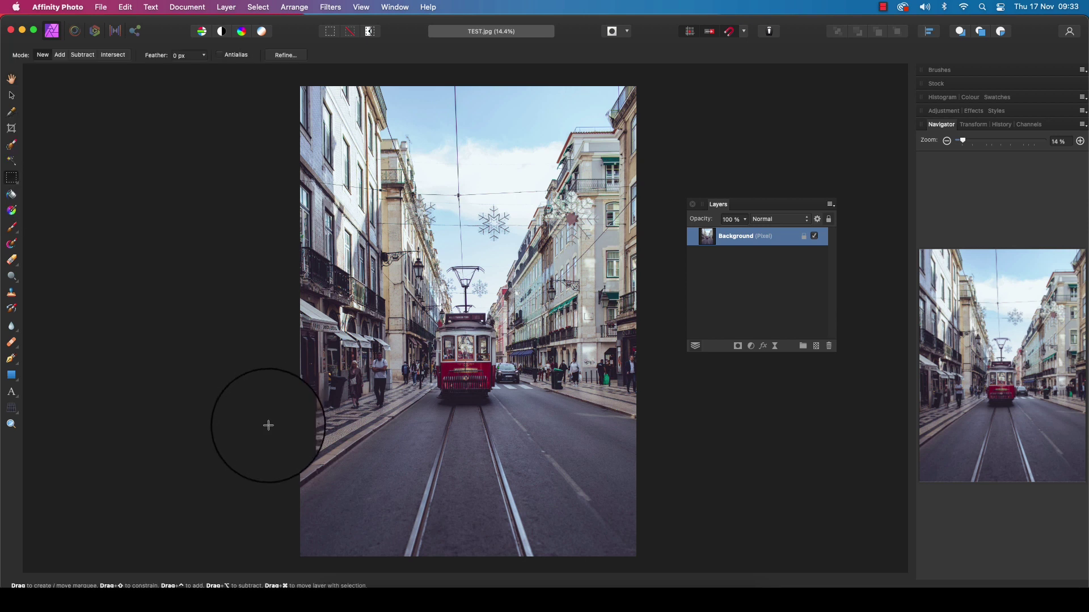
{"action": "left_click_drag", "start_coordinate": [294, 557], "coordinate": [671, 432]}
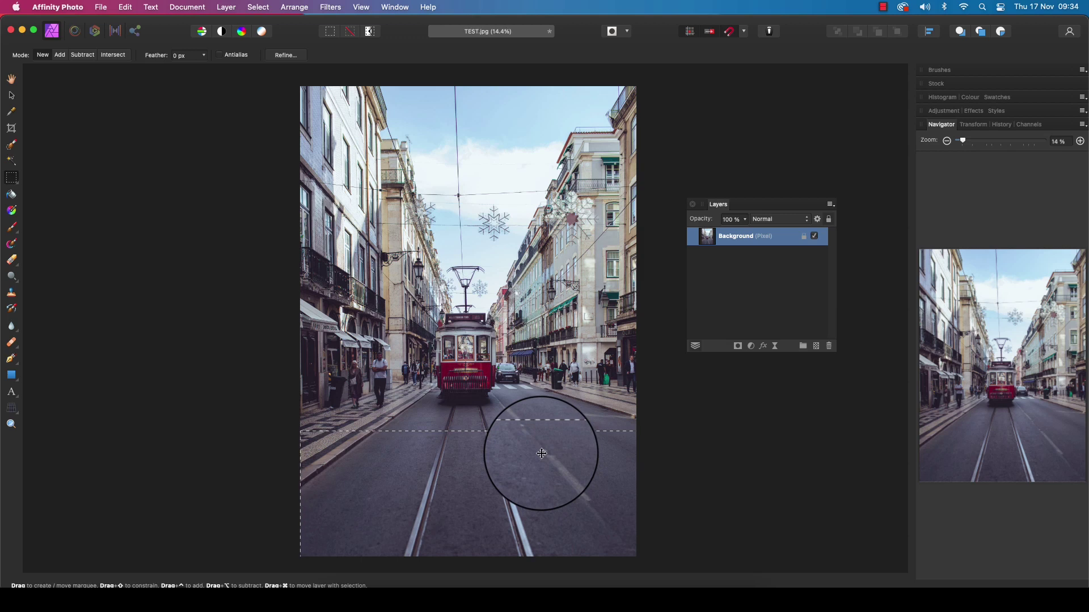
{"action": "key", "text": "super+j"}
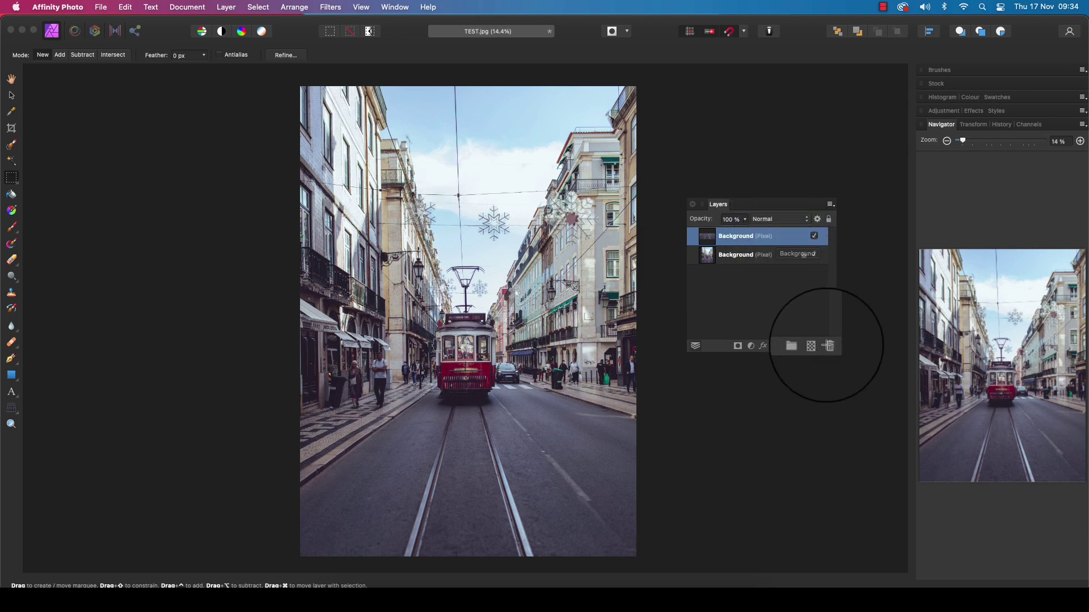
Step: Add a Live Perspective filter to the road layer and pull its top corners outward
{"action": "left_click", "coordinate": [809, 348]}
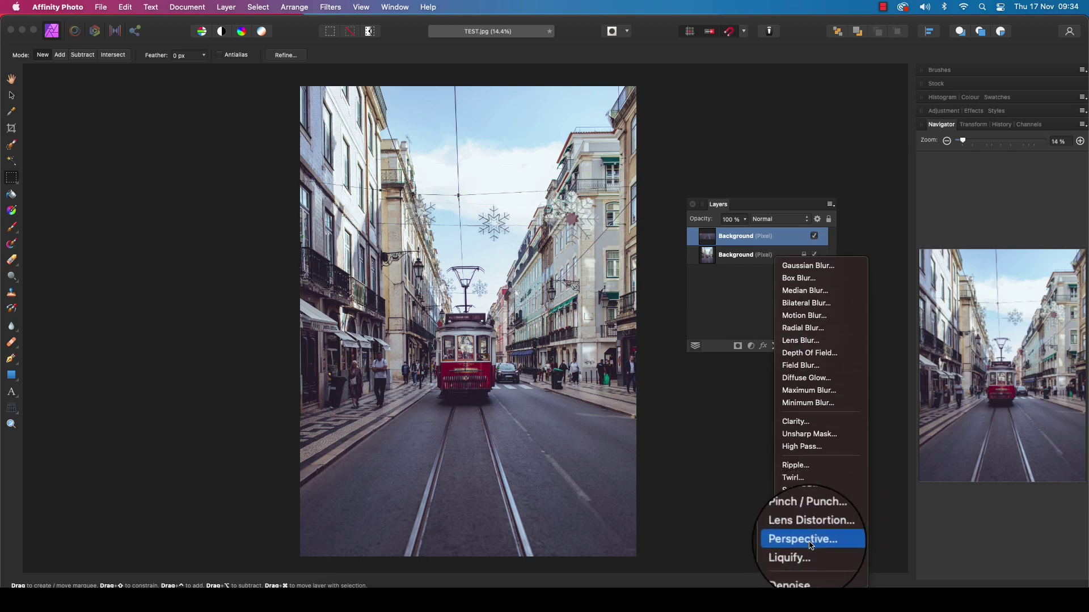
{"action": "left_click", "coordinate": [814, 542]}
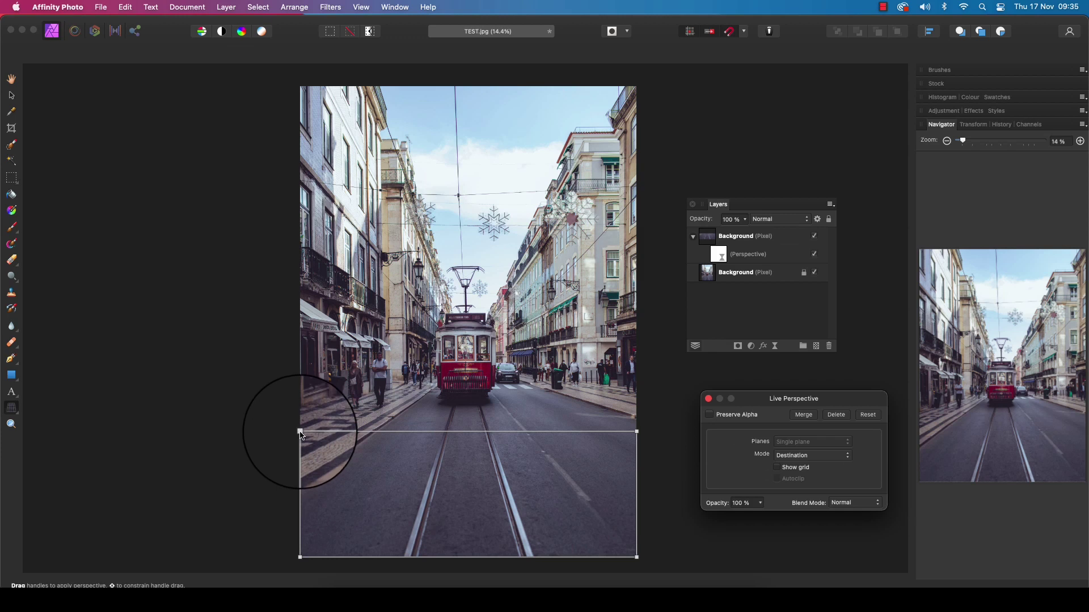
{"action": "left_click_drag", "start_coordinate": [301, 435], "coordinate": [278, 433]}
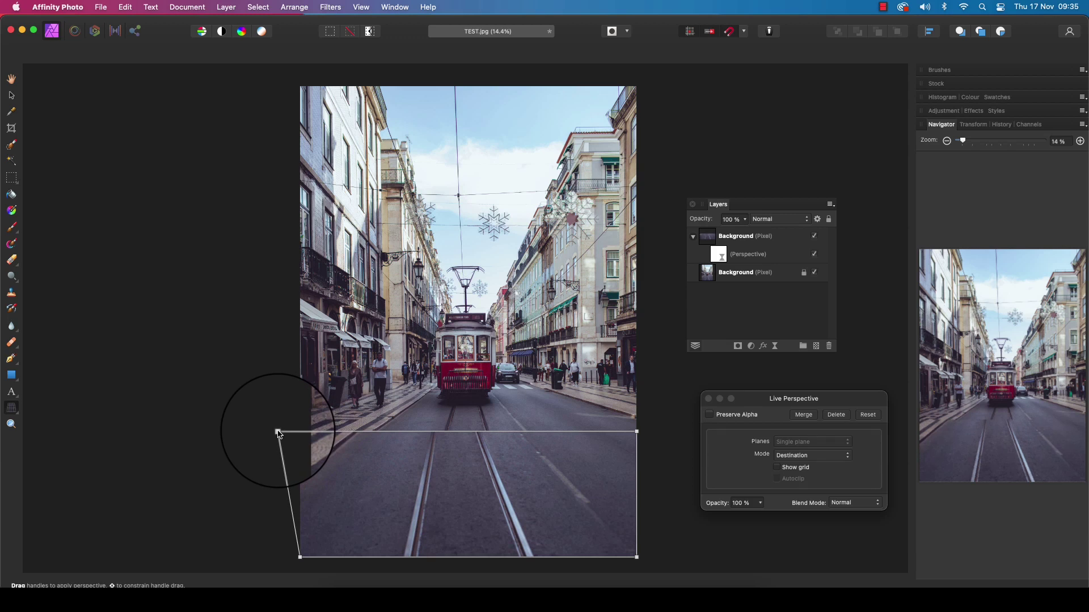
{"action": "key", "text": "super+minus"}
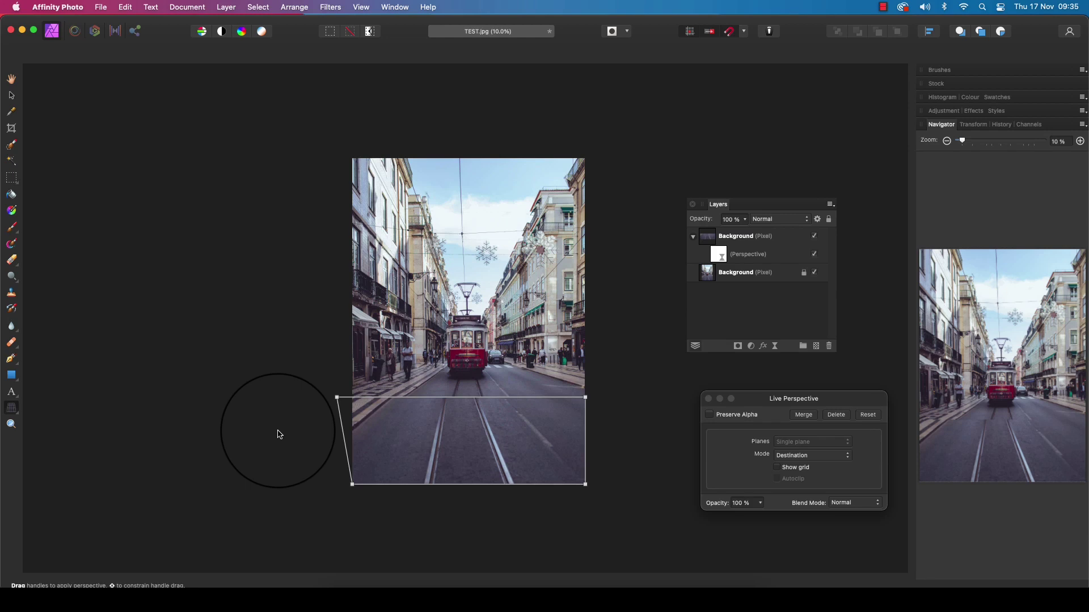
{"action": "left_click_drag", "start_coordinate": [585, 397], "coordinate": [611, 399]}
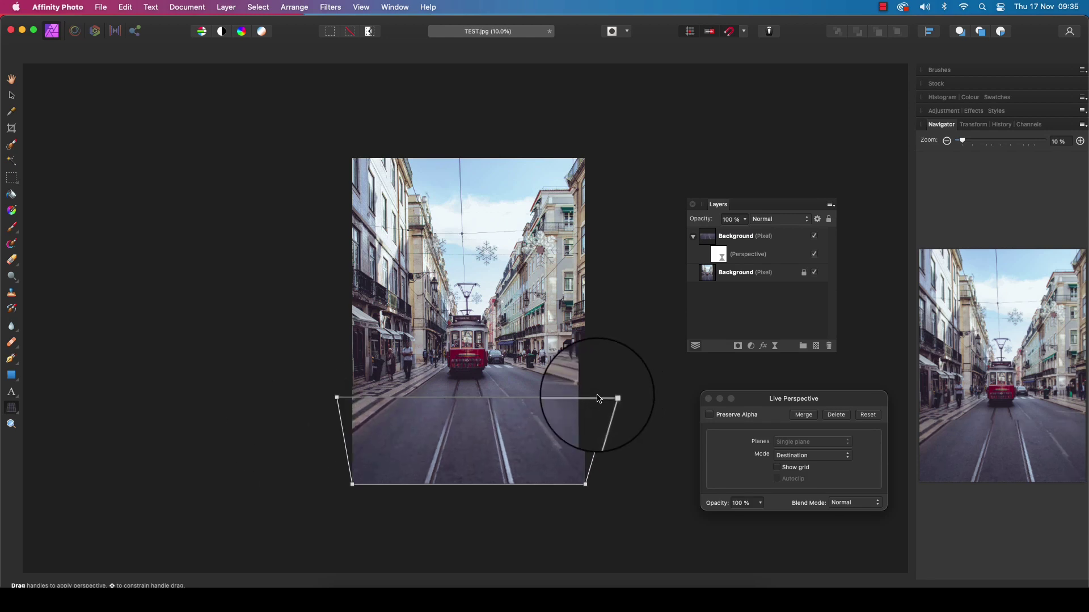
Step: Adjust the warp corners, pulling the bottom-right corner inward so the strip narrows downward
{"action": "left_click_drag", "start_coordinate": [331, 397], "coordinate": [325, 398]}
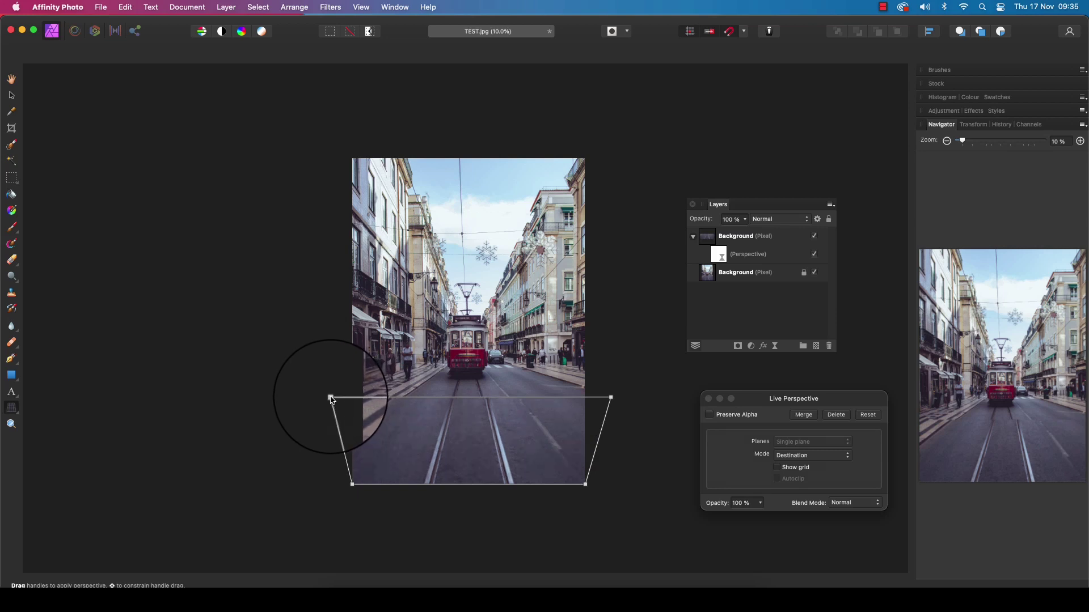
{"action": "left_click_drag", "start_coordinate": [352, 485], "coordinate": [396, 501]}
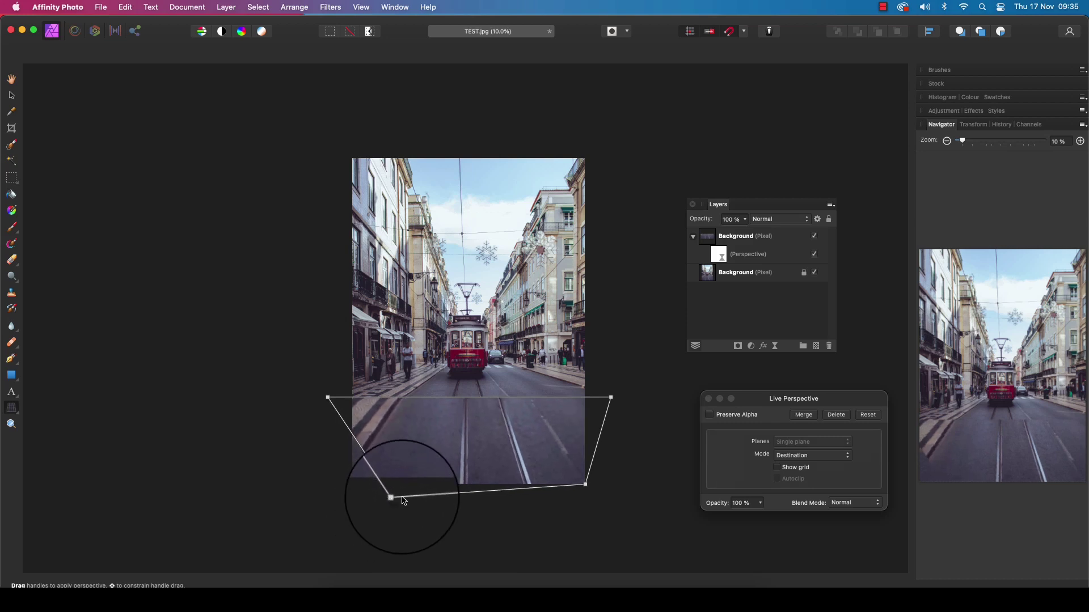
{"action": "left_click_drag", "start_coordinate": [583, 485], "coordinate": [544, 504]}
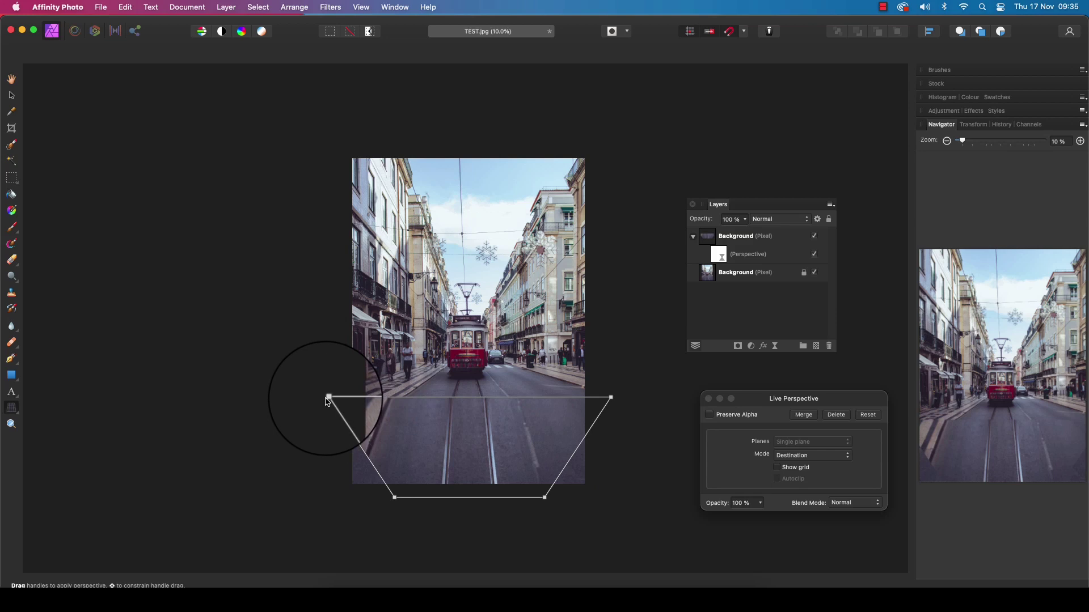
{"action": "left_click_drag", "start_coordinate": [328, 398], "coordinate": [340, 401]}
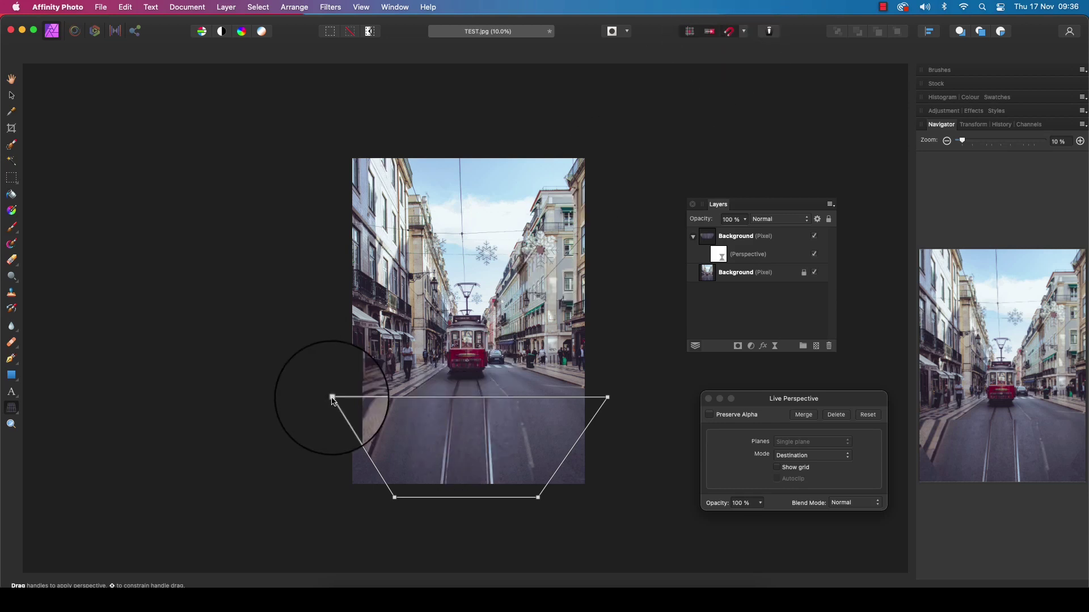
Step: Nudge the bottom-left, top-right and bottom-right perspective handles slightly inward while zoomed in
{"action": "key", "text": "super+plus"}
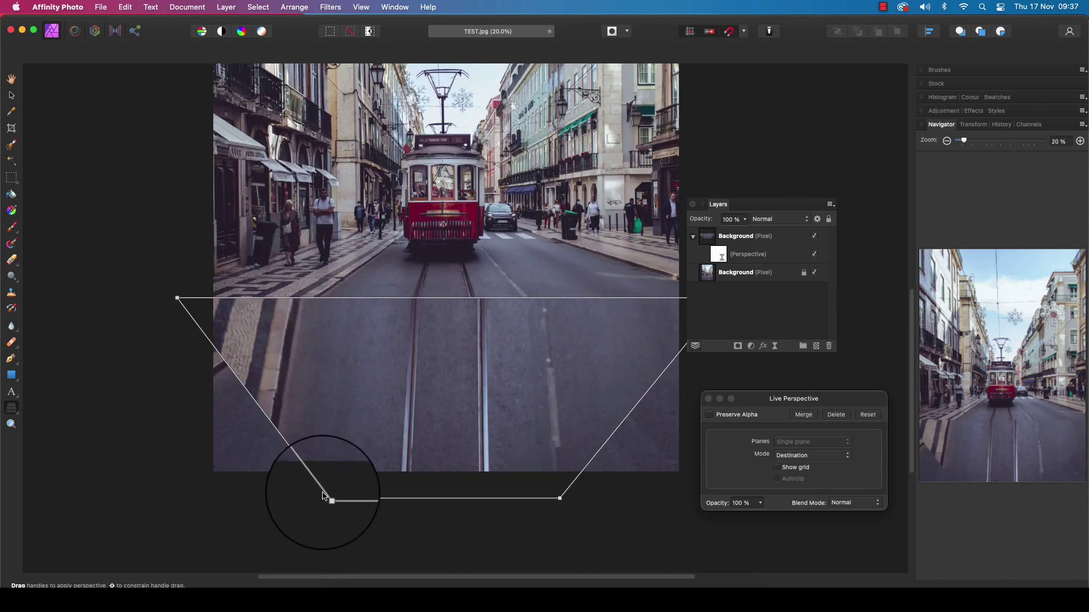
{"action": "left_click_drag", "start_coordinate": [331, 498], "coordinate": [338, 497]}
{"action": "scroll", "coordinate": [647, 343], "scroll_direction": "right", "scroll_amount": 2}
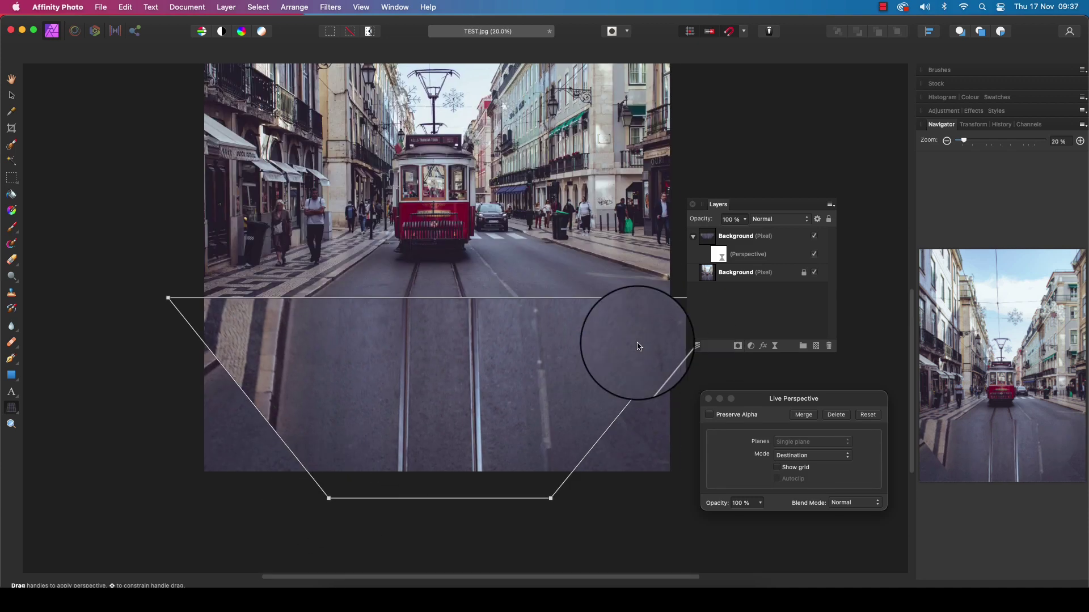
{"action": "left_click_drag", "start_coordinate": [678, 297], "coordinate": [671, 297]}
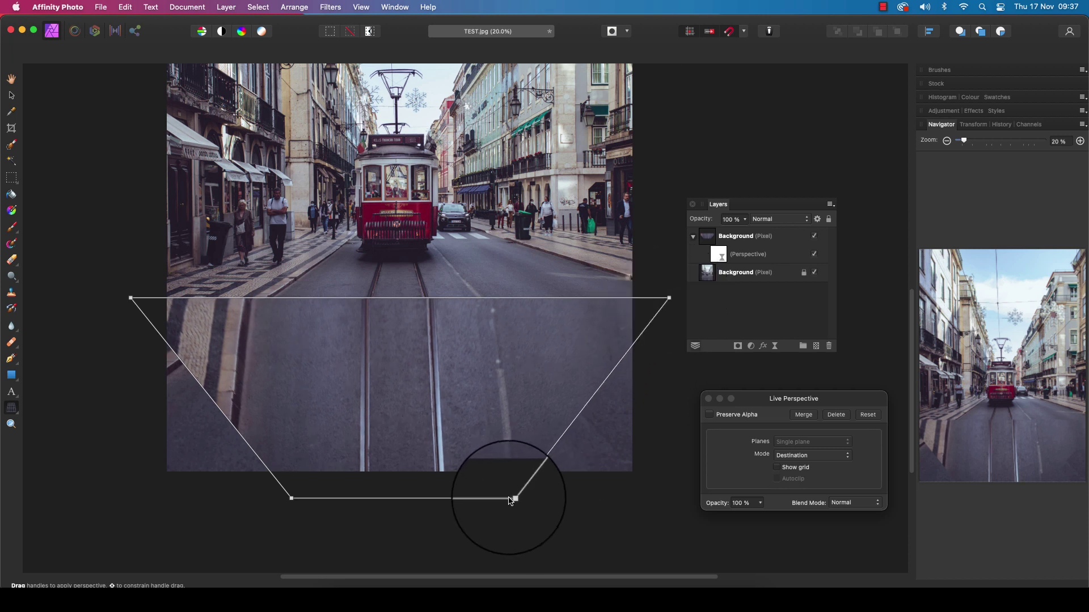
{"action": "left_click_drag", "start_coordinate": [513, 499], "coordinate": [508, 499]}
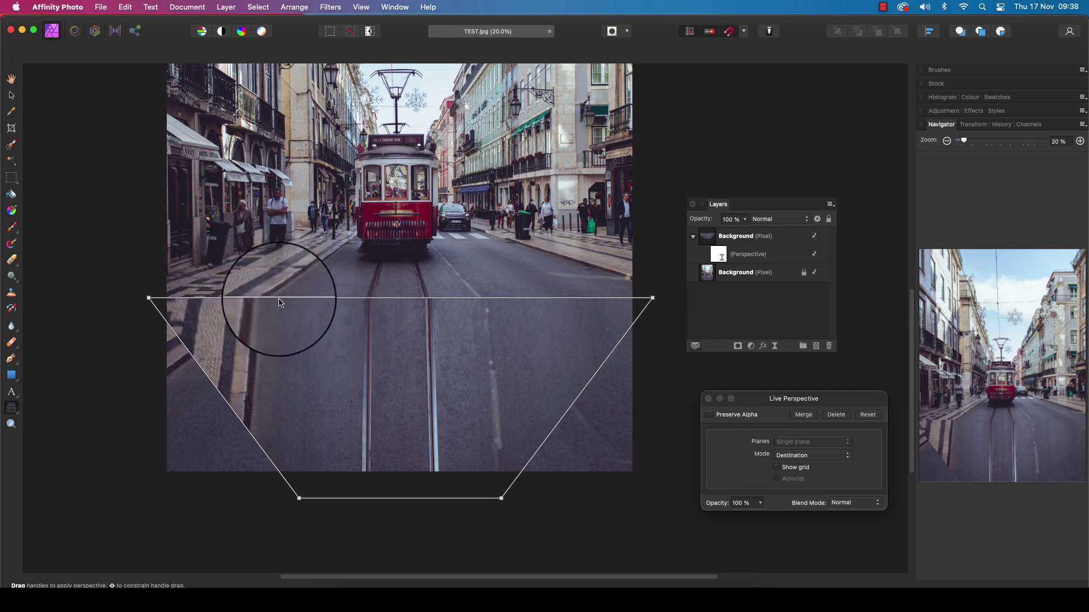
{"action": "key", "text": "super+minus"}
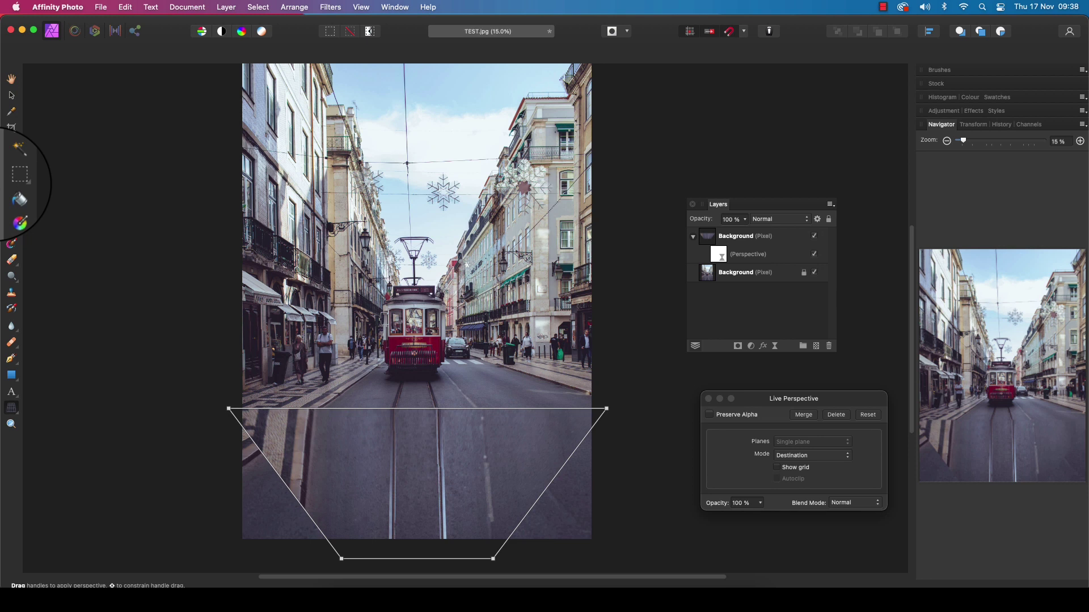
Step: Draw a 3168 × 4648 px crop frame trimming both sides and sky from the top
{"action": "left_click", "coordinate": [11, 79]}
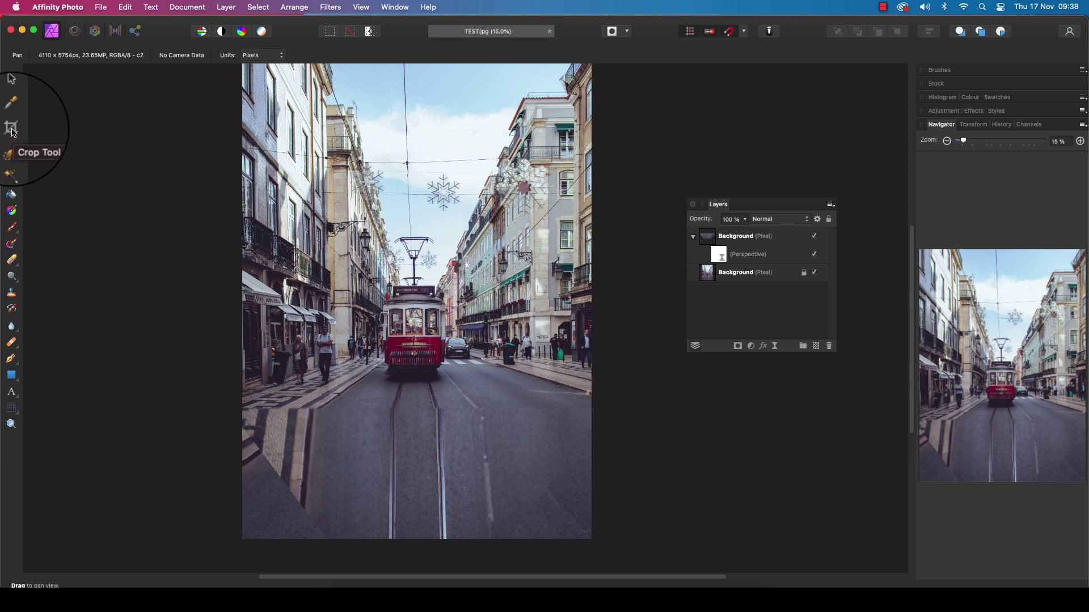
{"action": "left_click", "coordinate": [11, 128]}
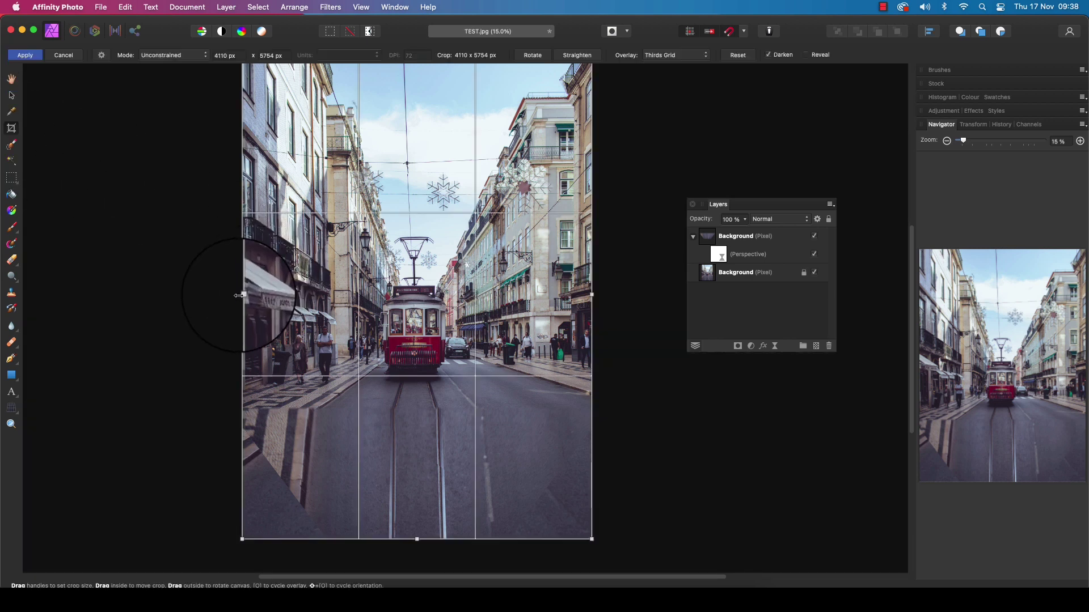
{"action": "left_click_drag", "start_coordinate": [243, 294], "coordinate": [281, 294]}
{"action": "left_click_drag", "start_coordinate": [592, 294], "coordinate": [555, 296]}
{"action": "scroll", "coordinate": [471, 201], "scroll_direction": "up", "scroll_amount": 1}
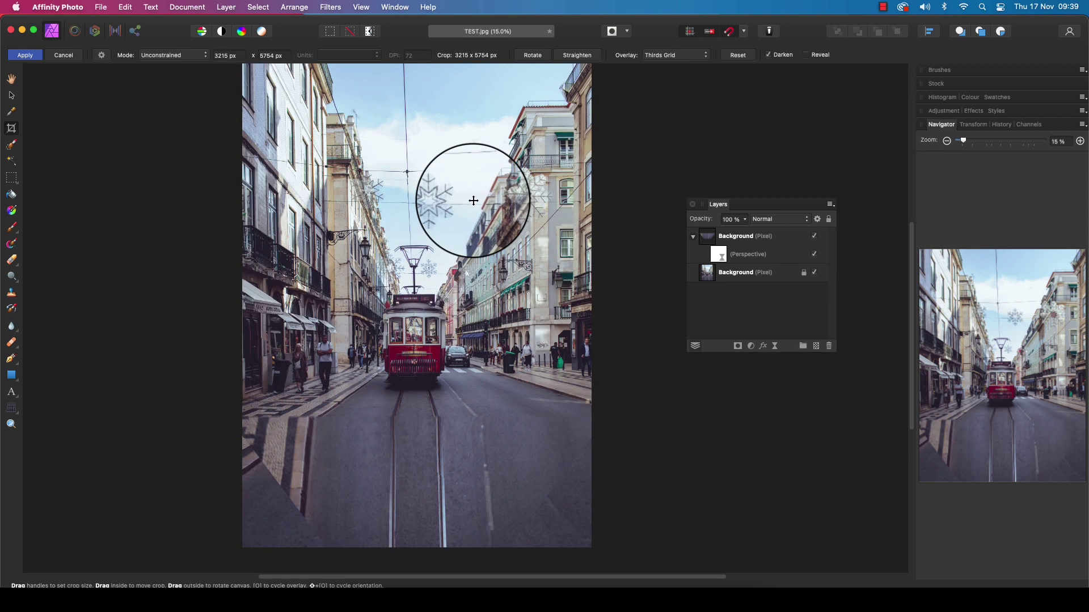
{"action": "scroll", "coordinate": [474, 201], "scroll_direction": "down", "scroll_amount": 2}
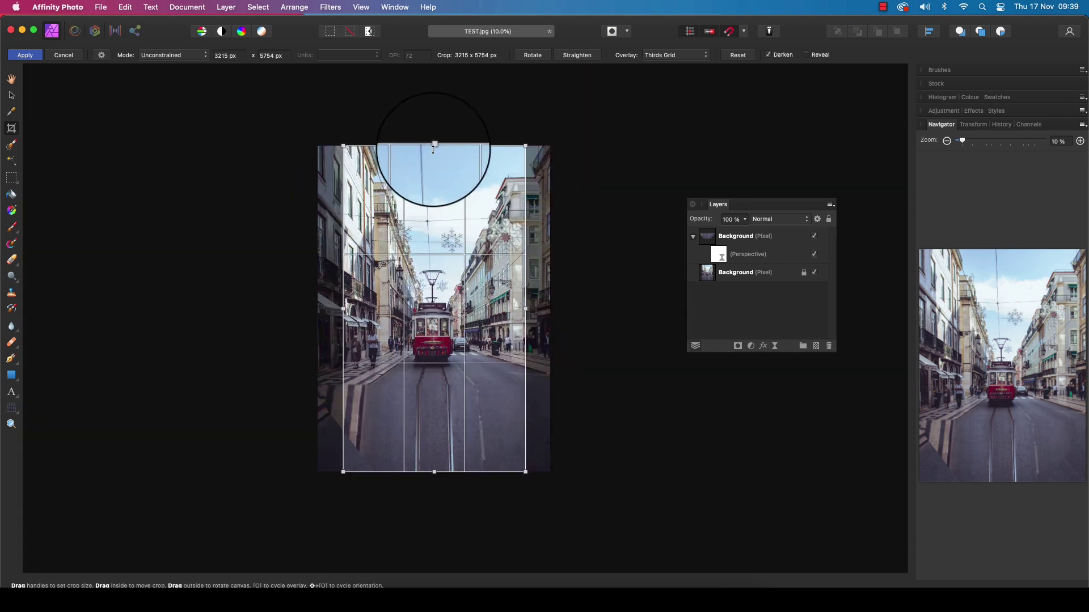
{"action": "left_click_drag", "start_coordinate": [434, 146], "coordinate": [431, 212]}
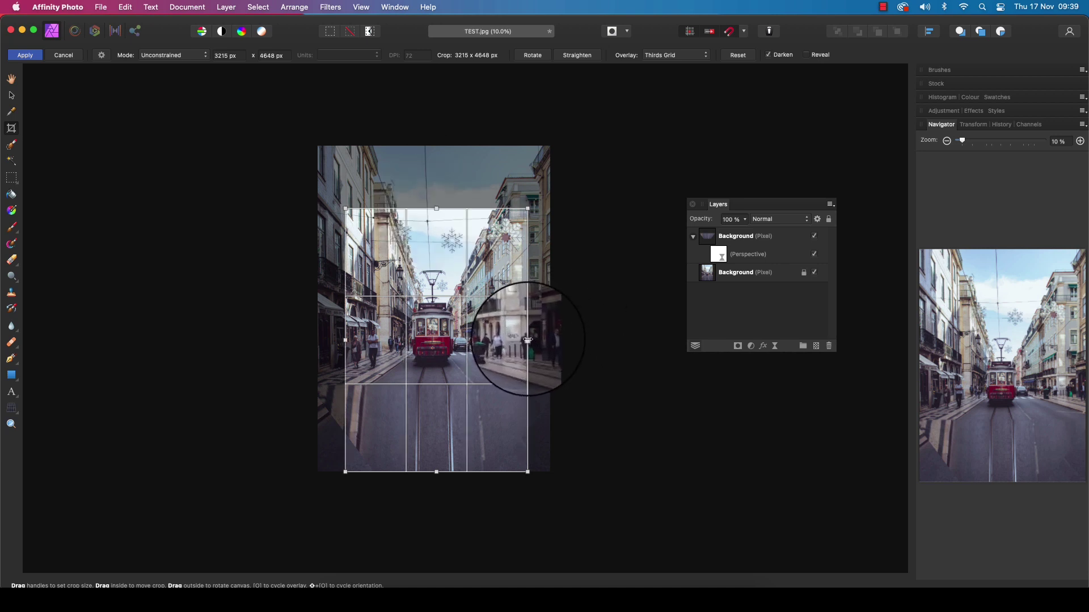
{"action": "left_click_drag", "start_coordinate": [527, 340], "coordinate": [525, 341]}
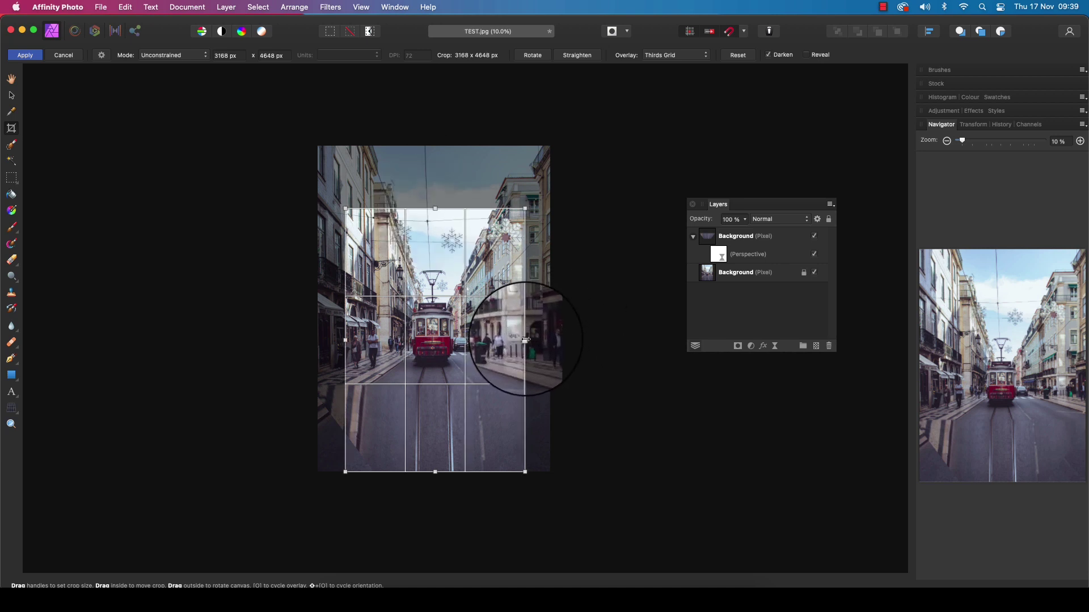
Step: Apply the crop and add a Gradient Overlay effect to the warped road layer
{"action": "left_click", "coordinate": [25, 55]}
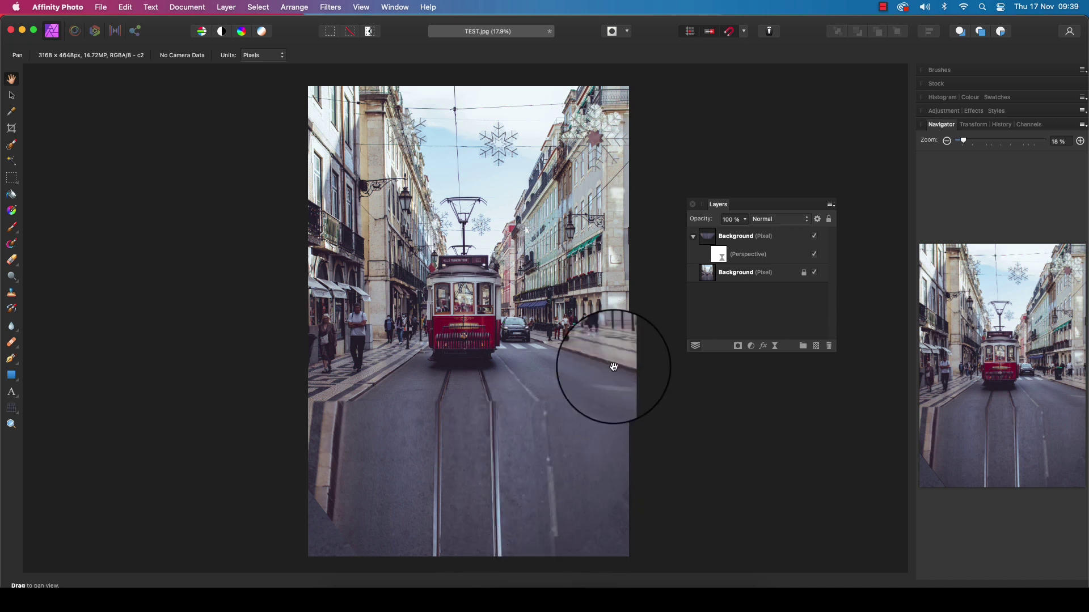
{"action": "left_click", "coordinate": [748, 240]}
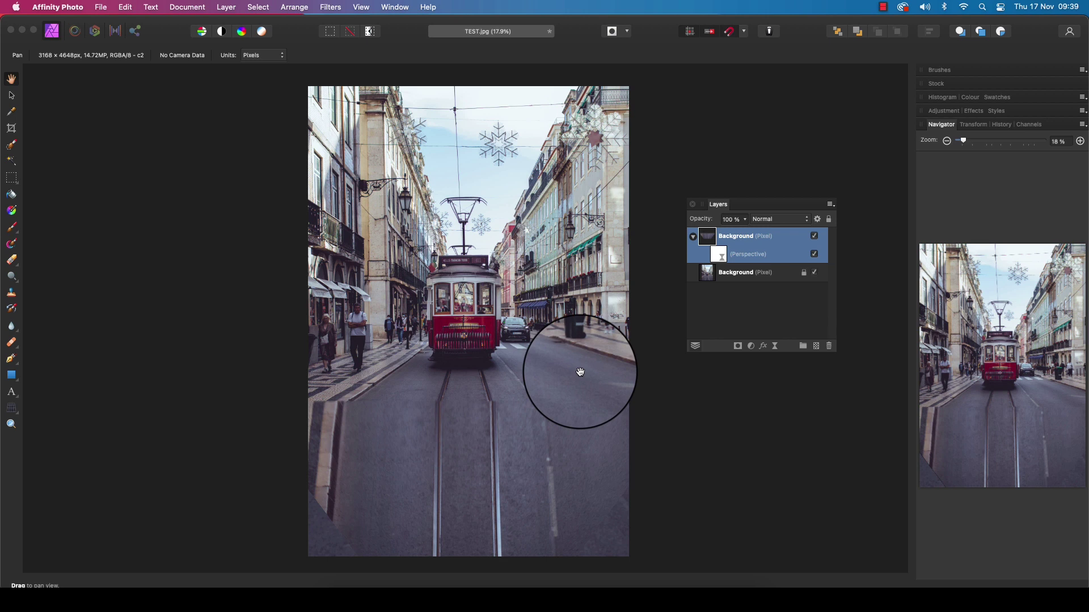
{"action": "left_click", "coordinate": [763, 347]}
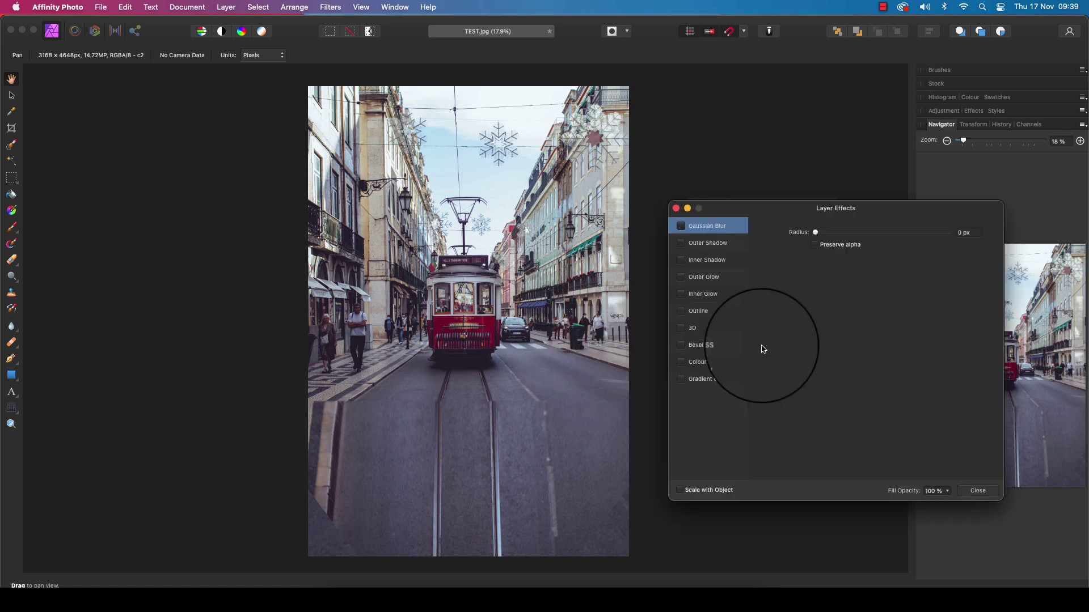
{"action": "left_click", "coordinate": [680, 380]}
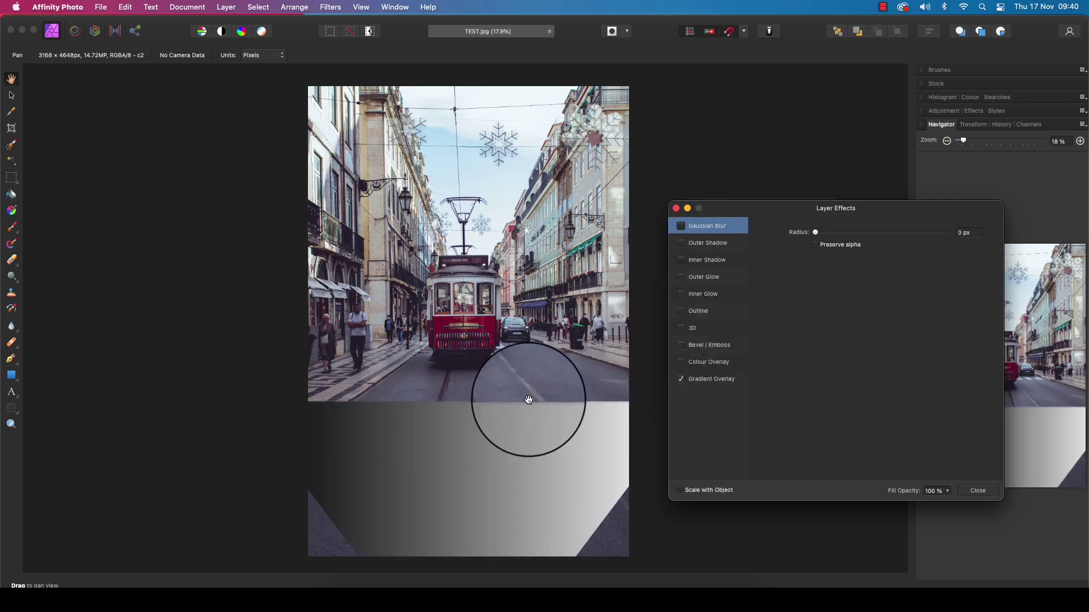
{"action": "left_click", "coordinate": [707, 384]}
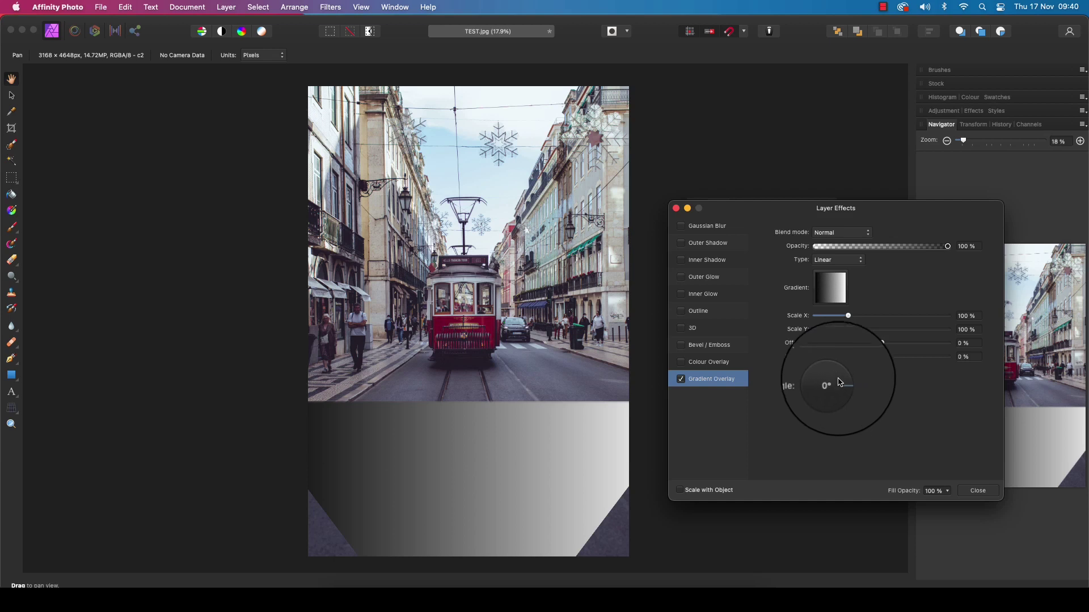
Step: Set the gradient overlay to vertical, Multiply blend mode and about 67% opacity
{"action": "left_click_drag", "start_coordinate": [834, 381], "coordinate": [833, 404]}
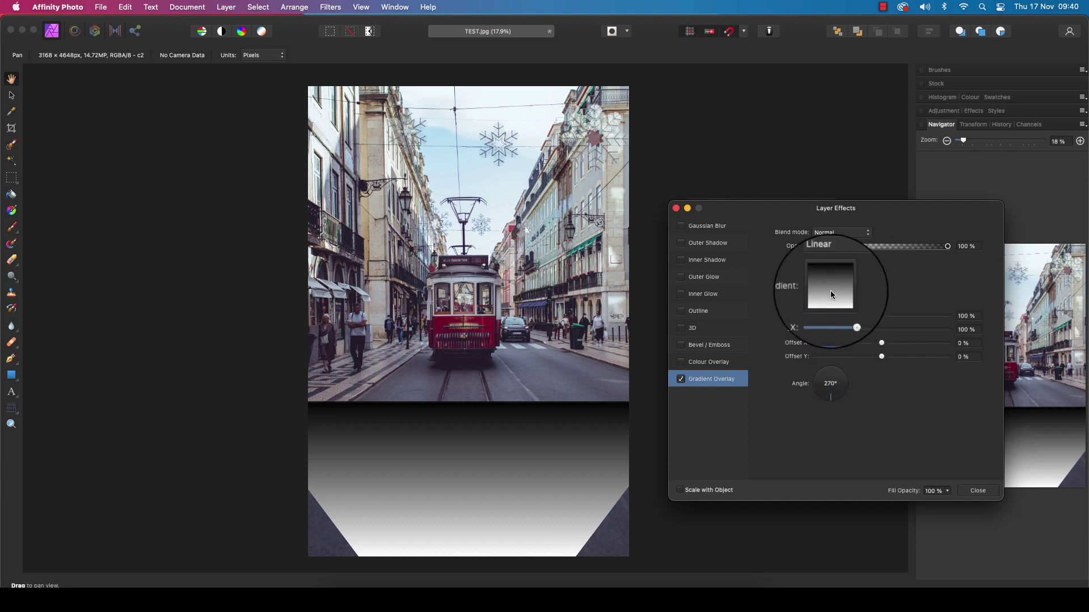
{"action": "left_click", "coordinate": [828, 238]}
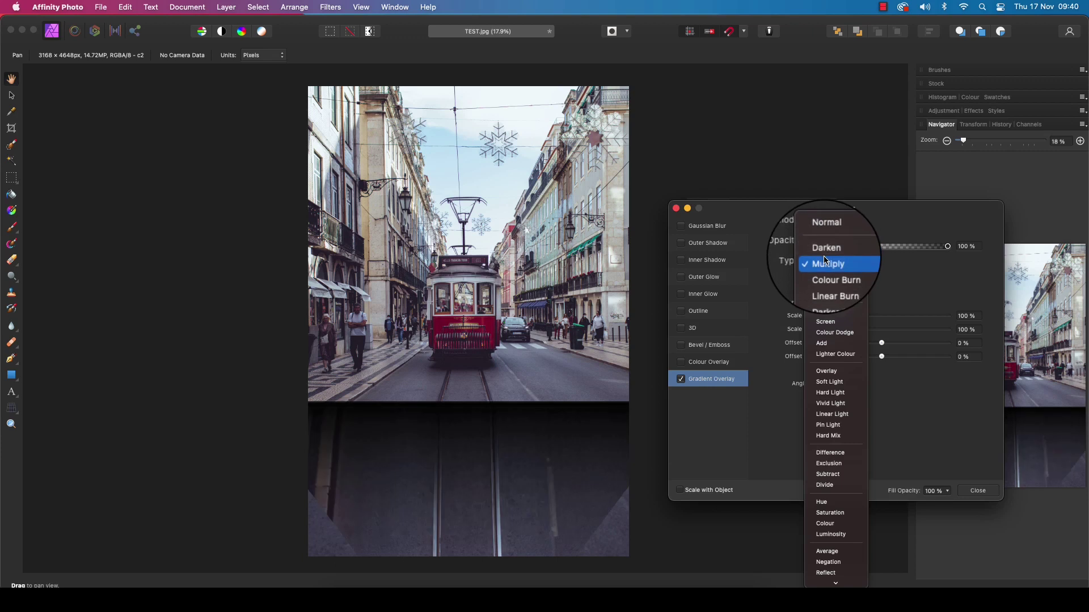
{"action": "left_click", "coordinate": [824, 256]}
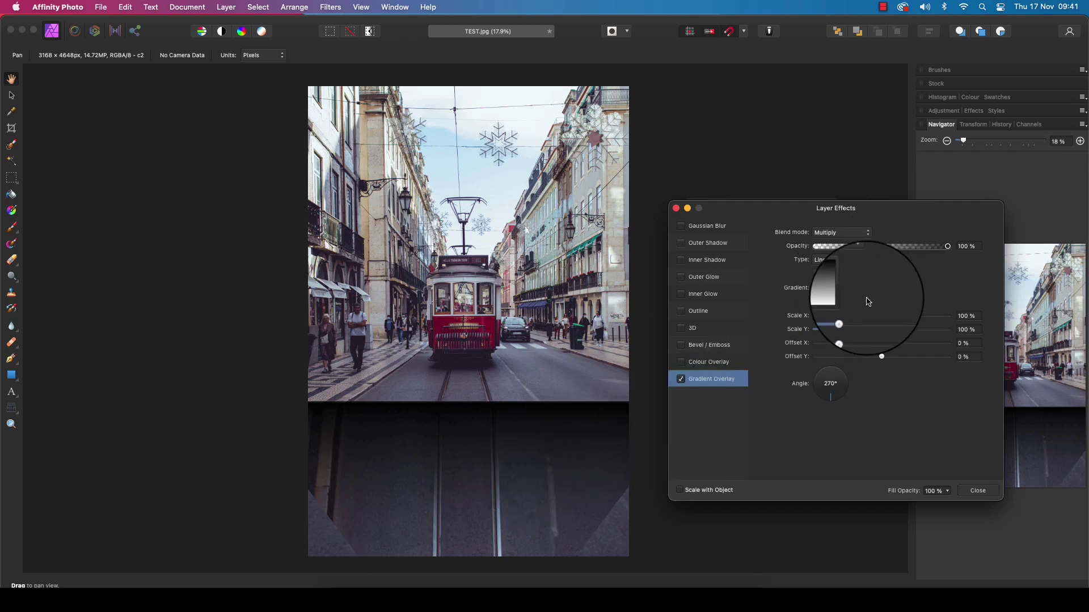
{"action": "left_click_drag", "start_coordinate": [948, 246], "coordinate": [910, 253]}
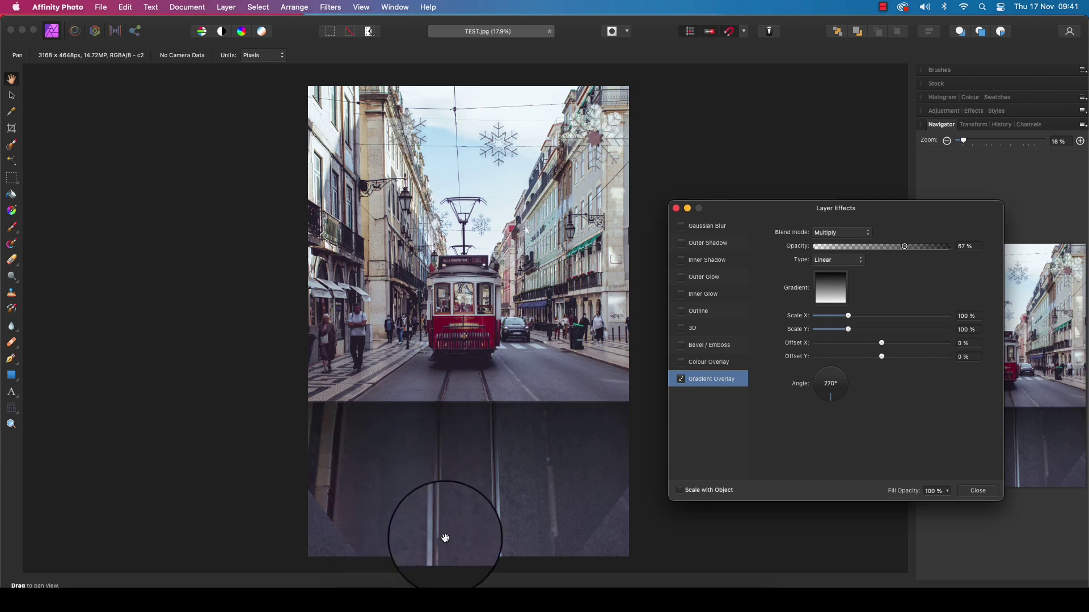
{"action": "left_click", "coordinate": [973, 492]}
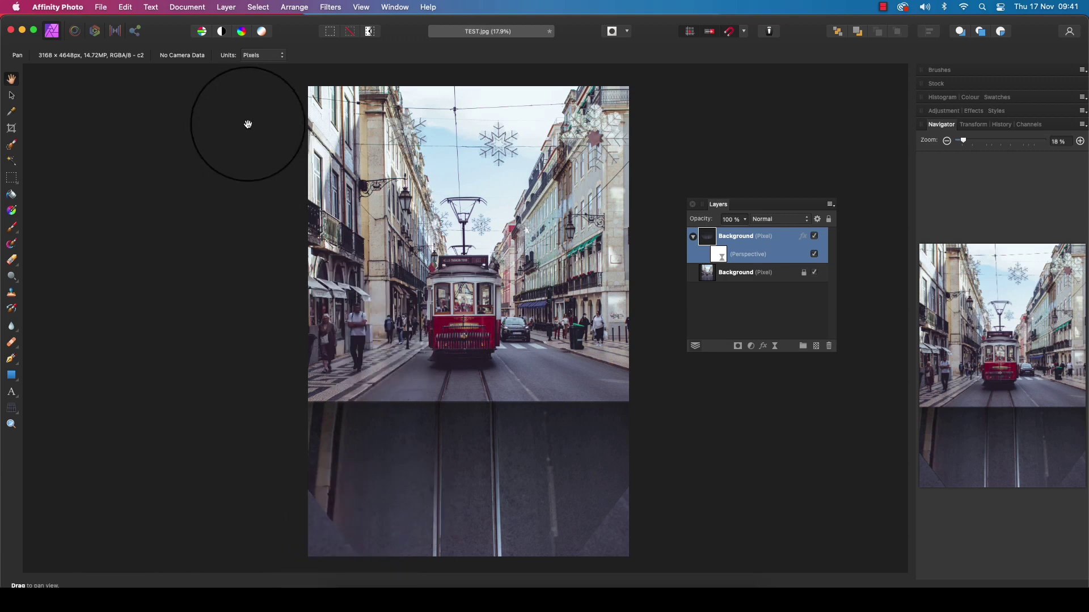
Step: Merge the warped, shaded road layer down into the Background layer via Layer > Merge Down
{"action": "left_click", "coordinate": [227, 6]}
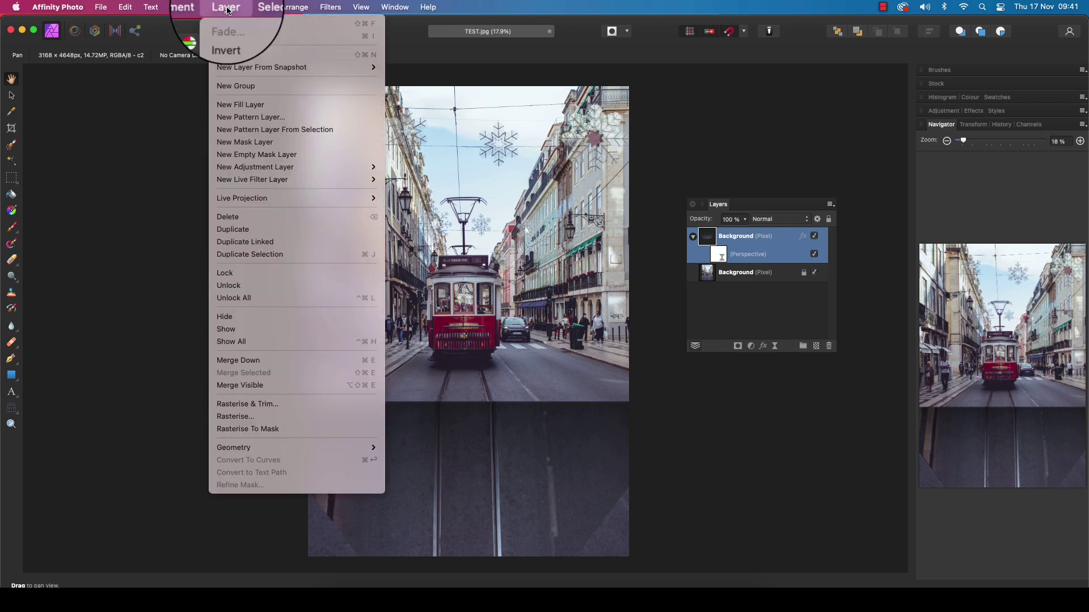
{"action": "left_click", "coordinate": [271, 363]}
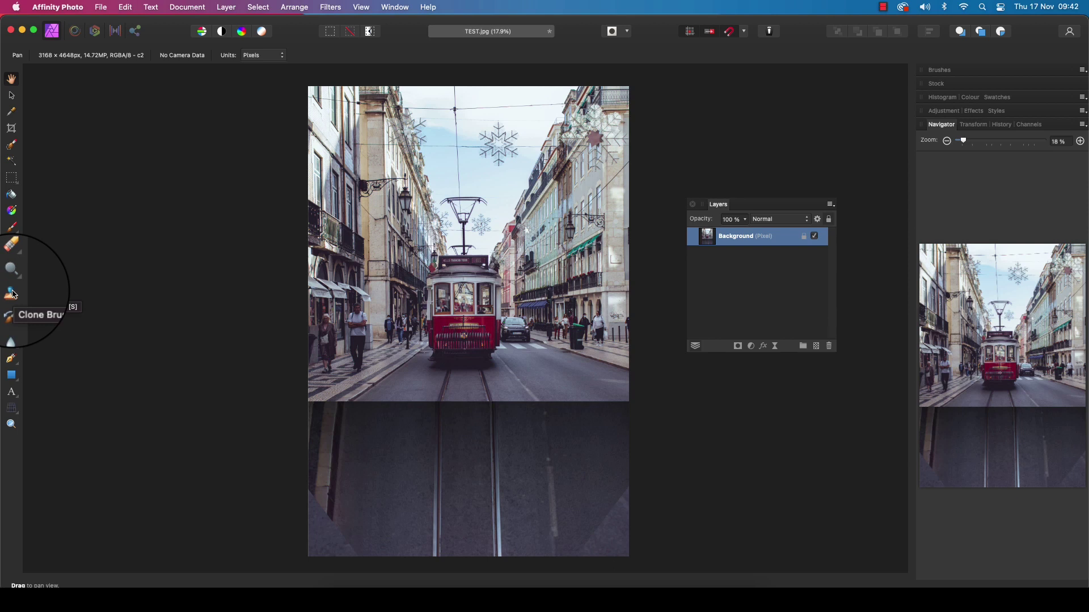
Step: Clone Brush the pavement strip down the left edge and road texture over the lower right
{"action": "left_click", "coordinate": [12, 294]}
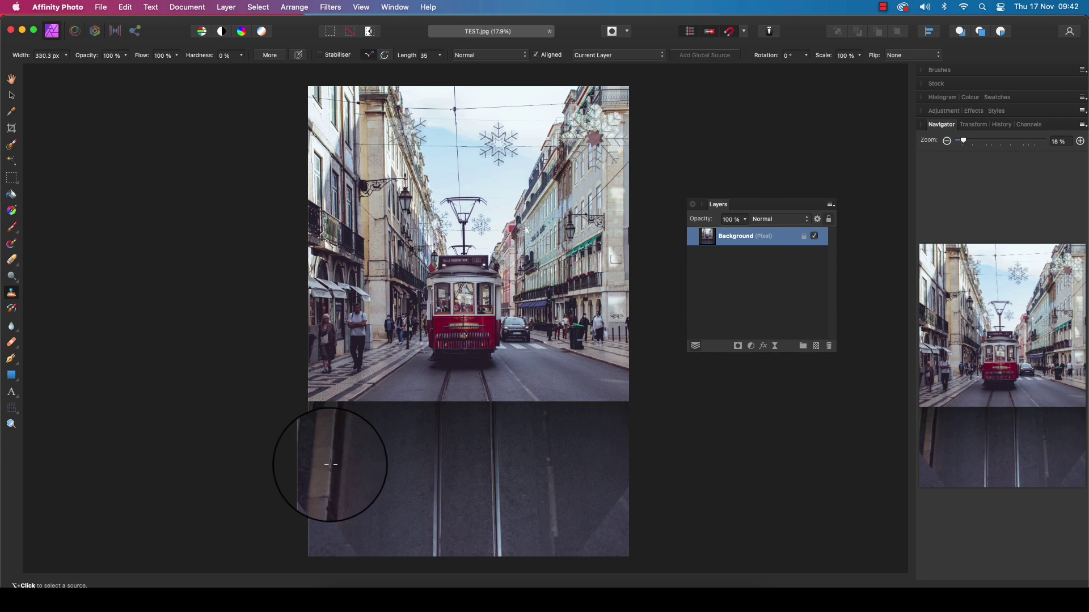
{"action": "mouse_move", "coordinate": [330, 465]}
{"action": "left_mouse_down"}
{"action": "mouse_move", "coordinate": [323, 552]}
{"action": "mouse_move", "coordinate": [332, 534]}
{"action": "mouse_move", "coordinate": [350, 552]}
{"action": "mouse_move", "coordinate": [337, 550]}
{"action": "mouse_move", "coordinate": [317, 506]}
{"action": "mouse_move", "coordinate": [318, 456]}
{"action": "mouse_move", "coordinate": [312, 548]}
{"action": "left_mouse_up"}
{"action": "left_click", "coordinate": [317, 456], "text": "alt"}
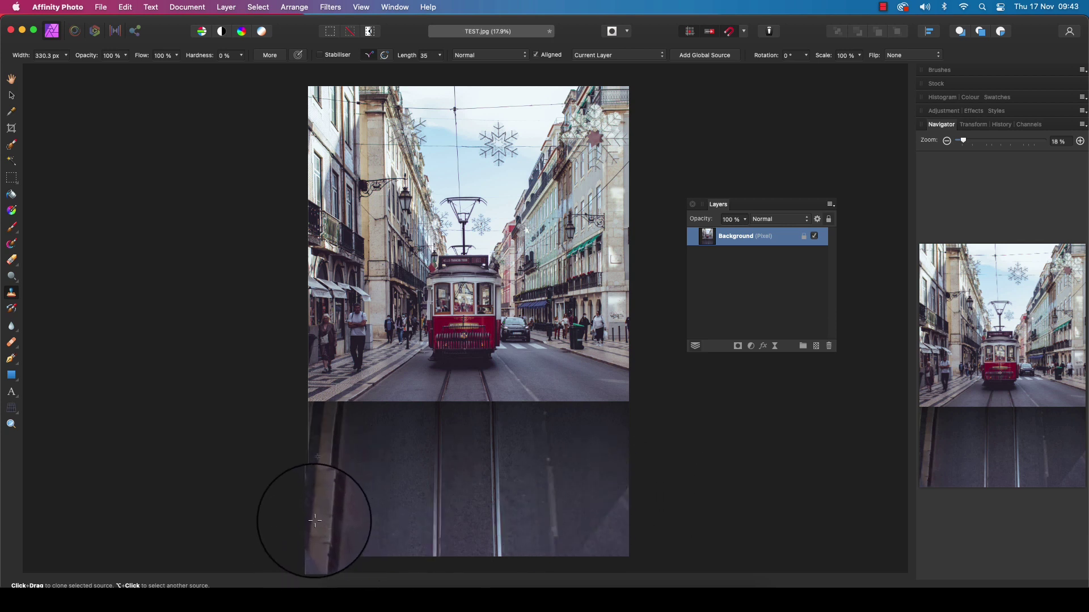
{"action": "left_click_drag", "start_coordinate": [313, 521], "coordinate": [309, 547]}
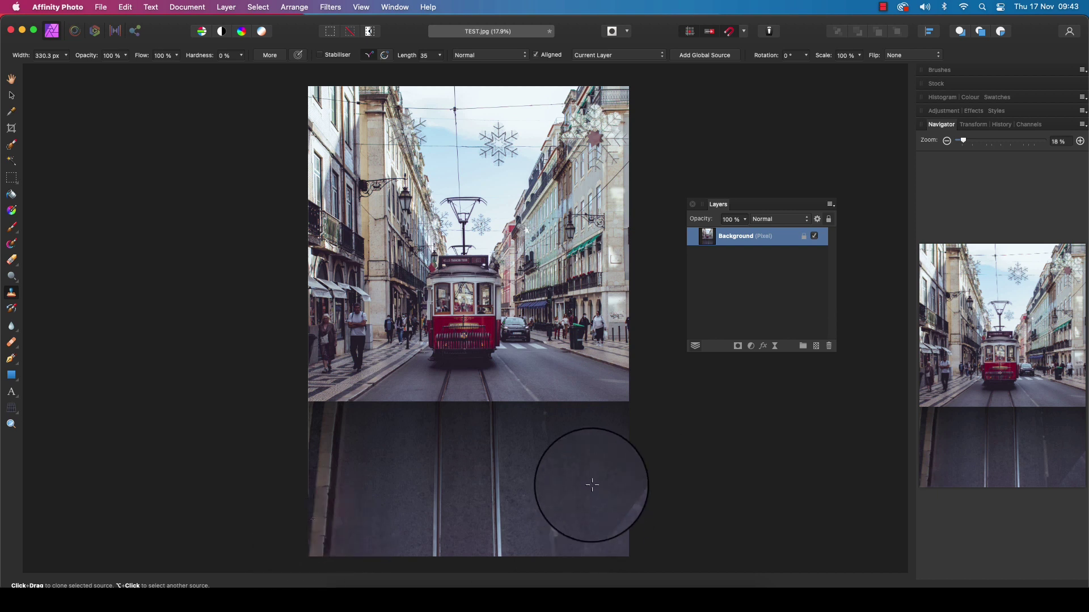
{"action": "mouse_move", "coordinate": [597, 479]}
{"action": "left_mouse_down"}
{"action": "mouse_move", "coordinate": [622, 489]}
{"action": "mouse_move", "coordinate": [617, 507]}
{"action": "mouse_move", "coordinate": [590, 498]}
{"action": "mouse_move", "coordinate": [590, 515]}
{"action": "mouse_move", "coordinate": [607, 511]}
{"action": "mouse_move", "coordinate": [595, 522]}
{"action": "mouse_move", "coordinate": [601, 506]}
{"action": "mouse_move", "coordinate": [617, 517]}
{"action": "mouse_move", "coordinate": [611, 539]}
{"action": "mouse_move", "coordinate": [604, 500]}
{"action": "mouse_move", "coordinate": [625, 522]}
{"action": "mouse_move", "coordinate": [624, 513]}
{"action": "mouse_move", "coordinate": [617, 548]}
{"action": "mouse_move", "coordinate": [600, 515]}
{"action": "mouse_move", "coordinate": [590, 547]}
{"action": "mouse_move", "coordinate": [595, 487]}
{"action": "left_mouse_up"}
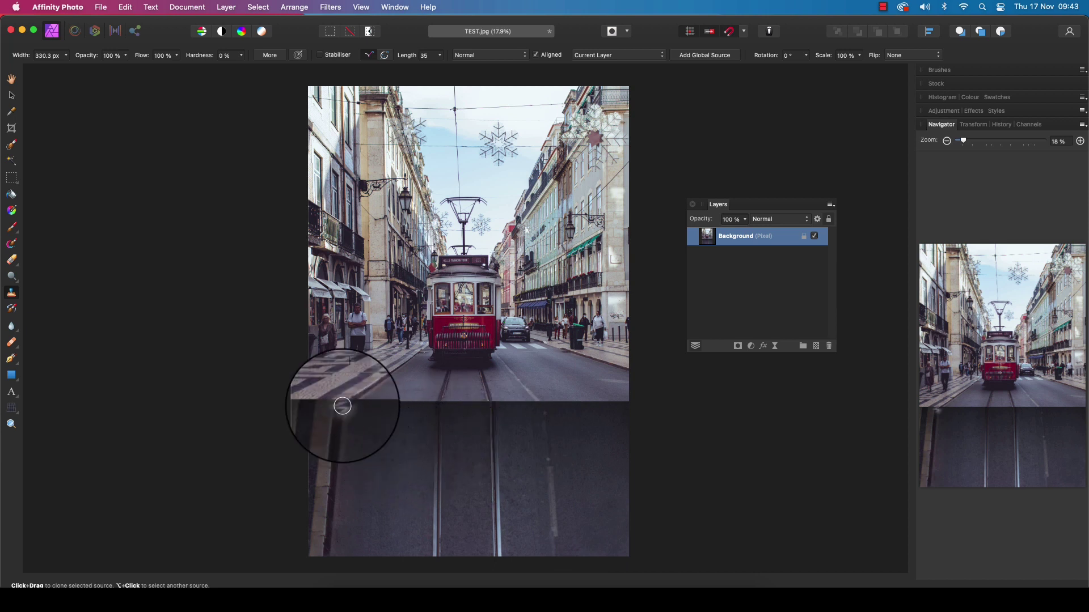
Step: With a smaller Clone Brush, clone the curb across the seam from the pavement
{"action": "key", "text": "super+plus"}
{"action": "key", "text": "super+plus"}
{"action": "key", "text": "super+plus"}
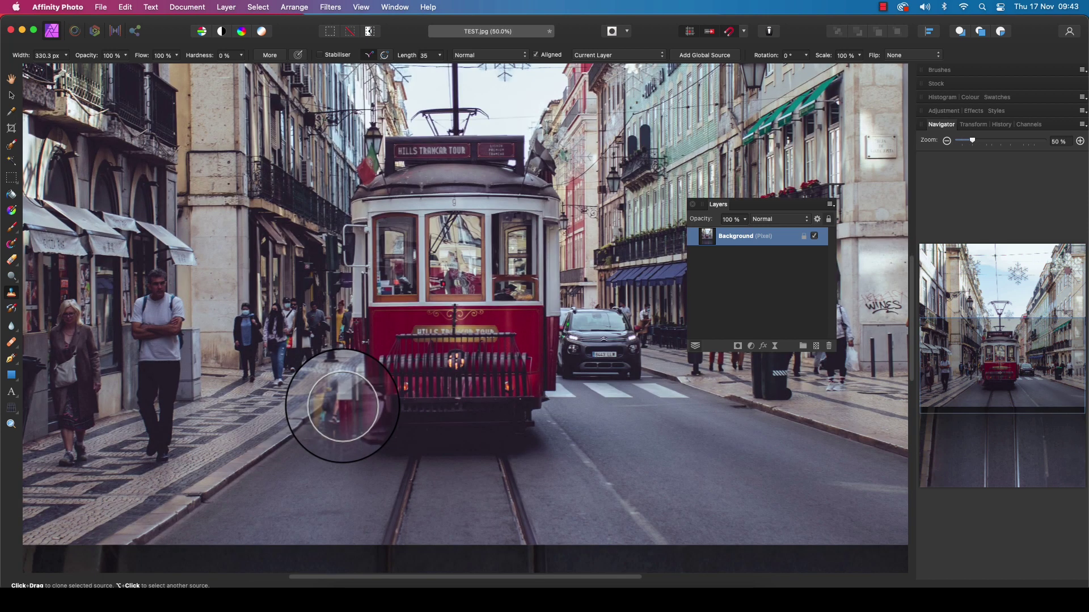
{"action": "scroll", "coordinate": [343, 406], "scroll_direction": "left", "scroll_amount": 5}
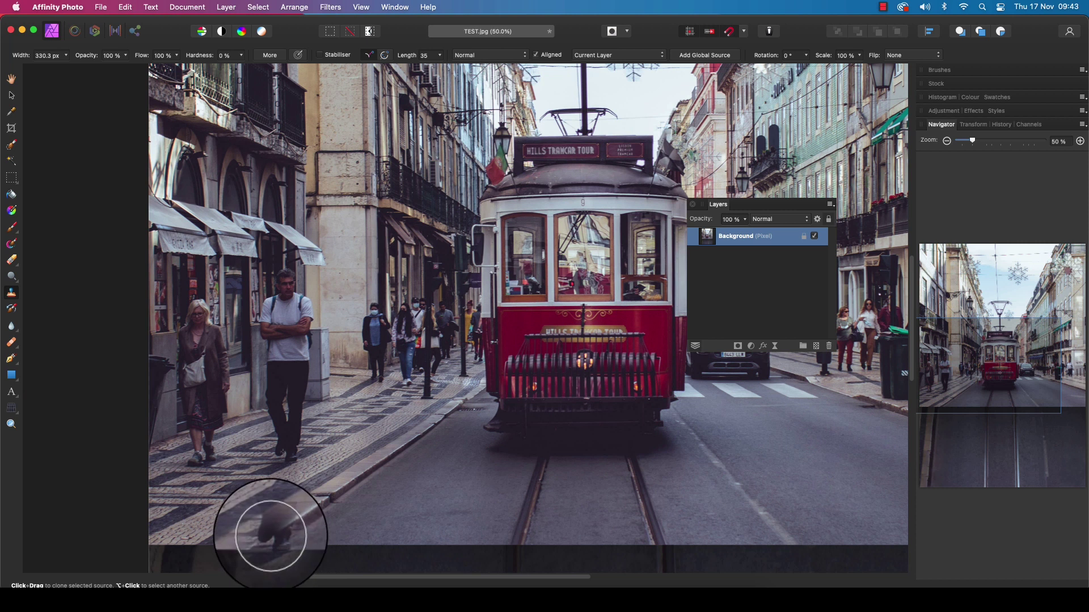
{"action": "key", "text": "bracketleft"}
{"action": "key", "text": "bracketleft"}
{"action": "key", "text": "bracketleft"}
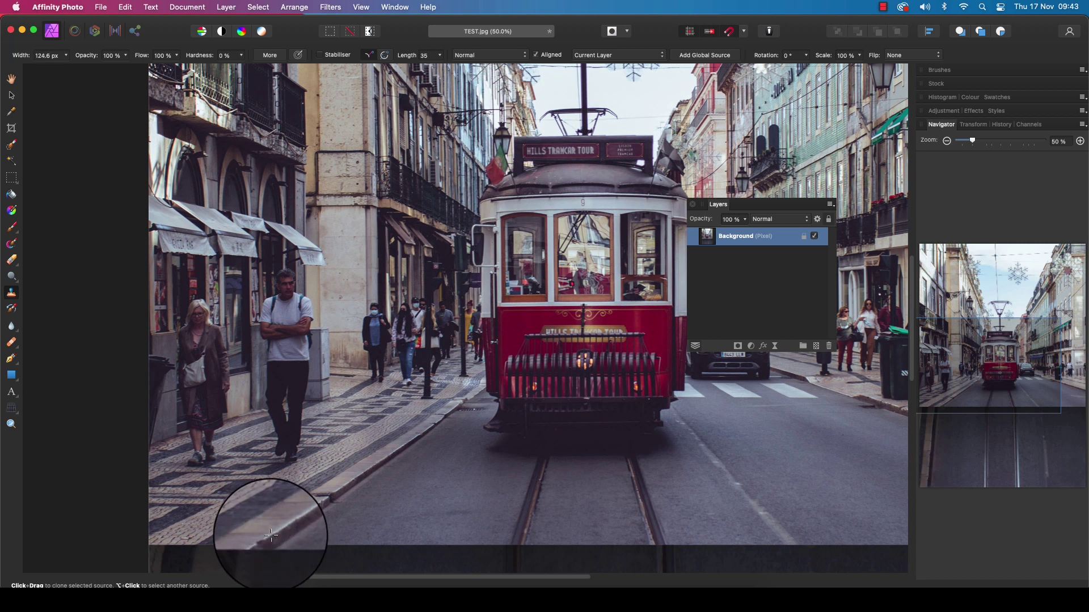
{"action": "left_click", "coordinate": [275, 531], "text": "alt"}
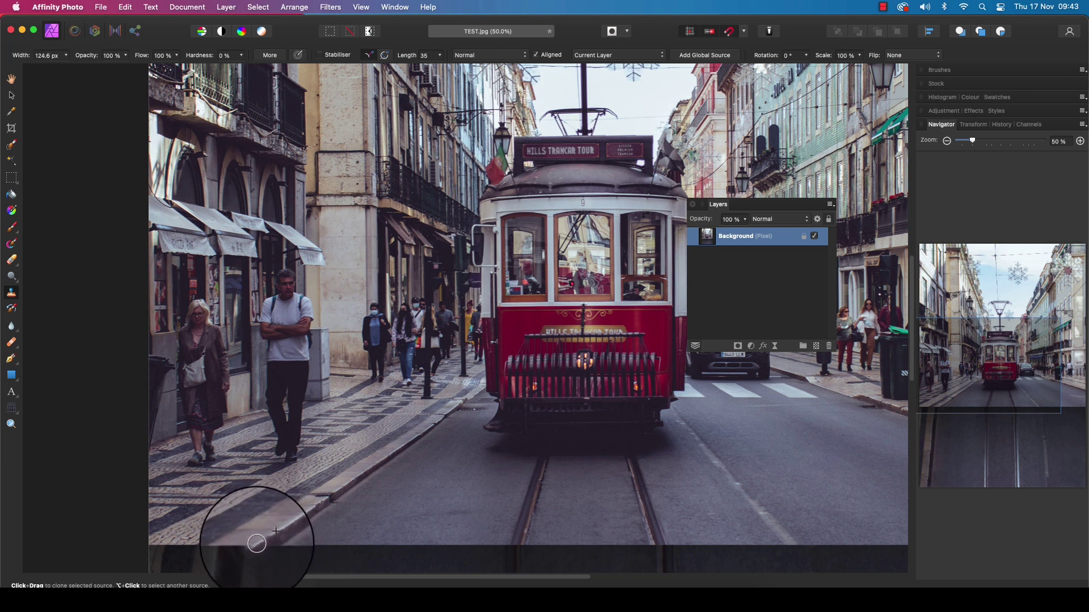
{"action": "left_click_drag", "start_coordinate": [256, 542], "coordinate": [327, 511]}
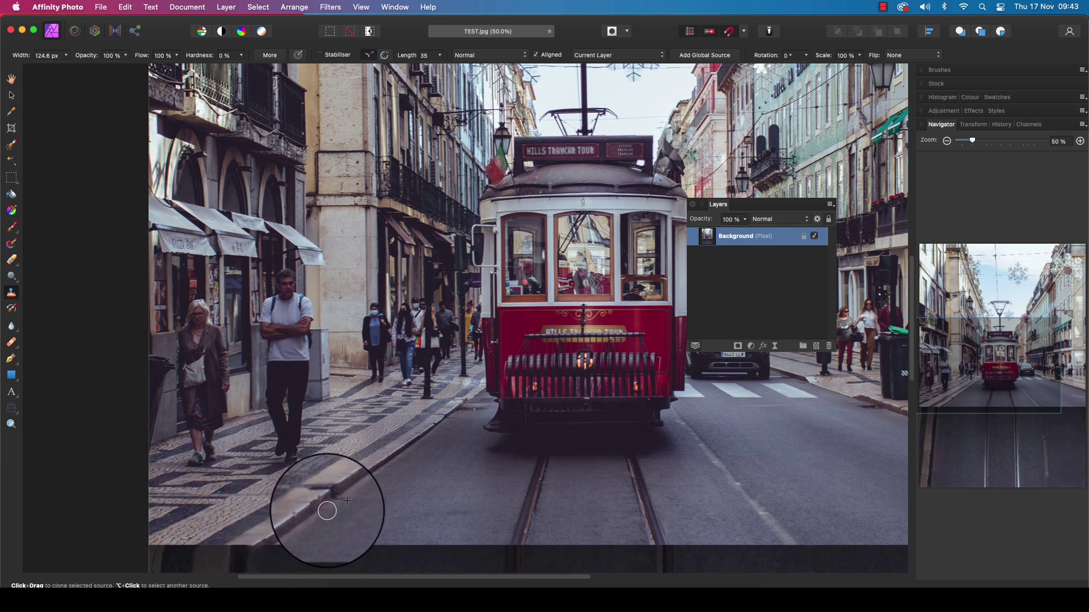
Step: Clone tram rail texture over the dark seam area below the right track
{"action": "scroll", "coordinate": [228, 496], "scroll_direction": "down", "scroll_amount": 2}
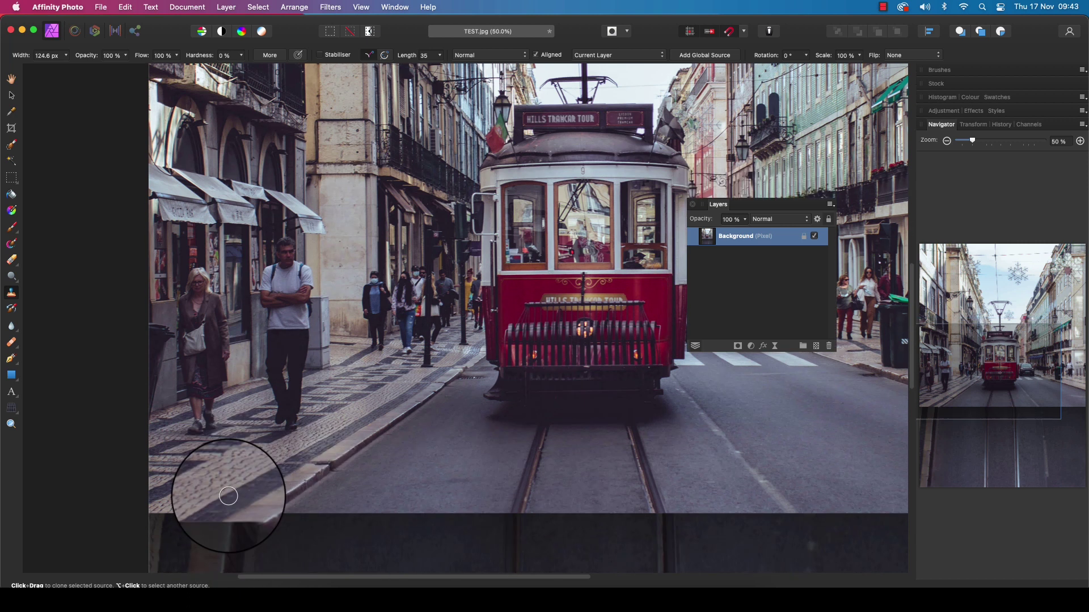
{"action": "scroll", "coordinate": [448, 500], "scroll_direction": "right", "scroll_amount": 2}
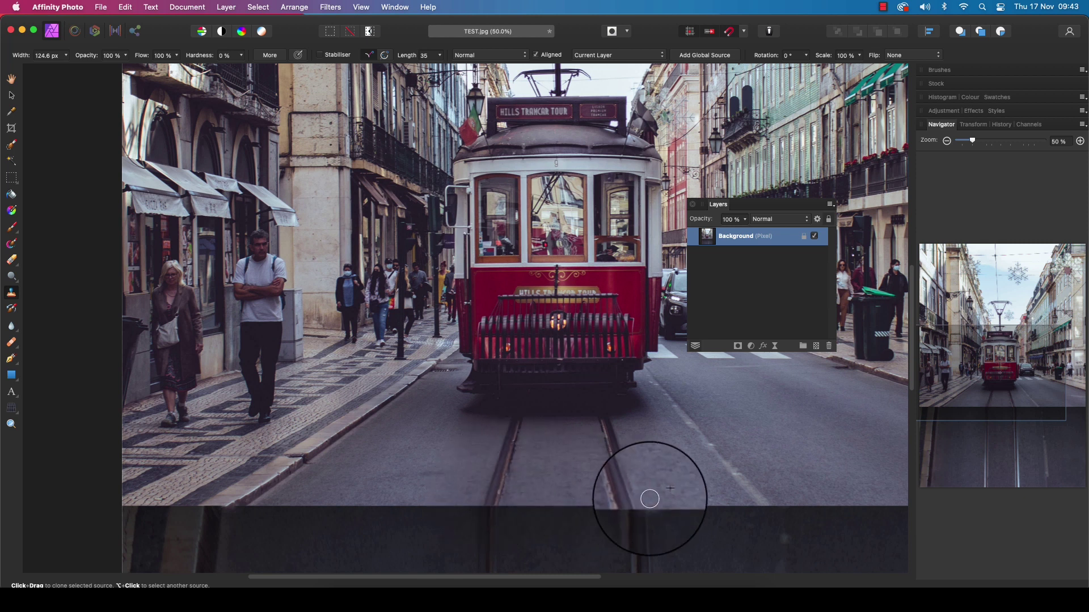
{"action": "scroll", "coordinate": [650, 499], "scroll_direction": "up", "scroll_amount": 3}
{"action": "scroll", "coordinate": [650, 498], "scroll_direction": "up", "scroll_amount": 4}
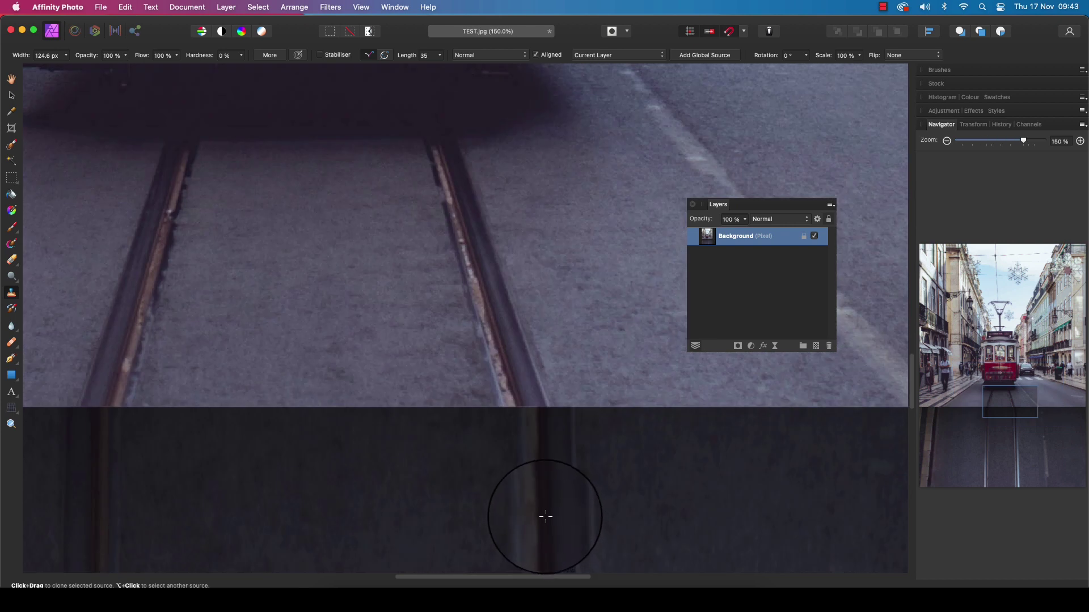
{"action": "left_click", "coordinate": [545, 532], "text": "alt"}
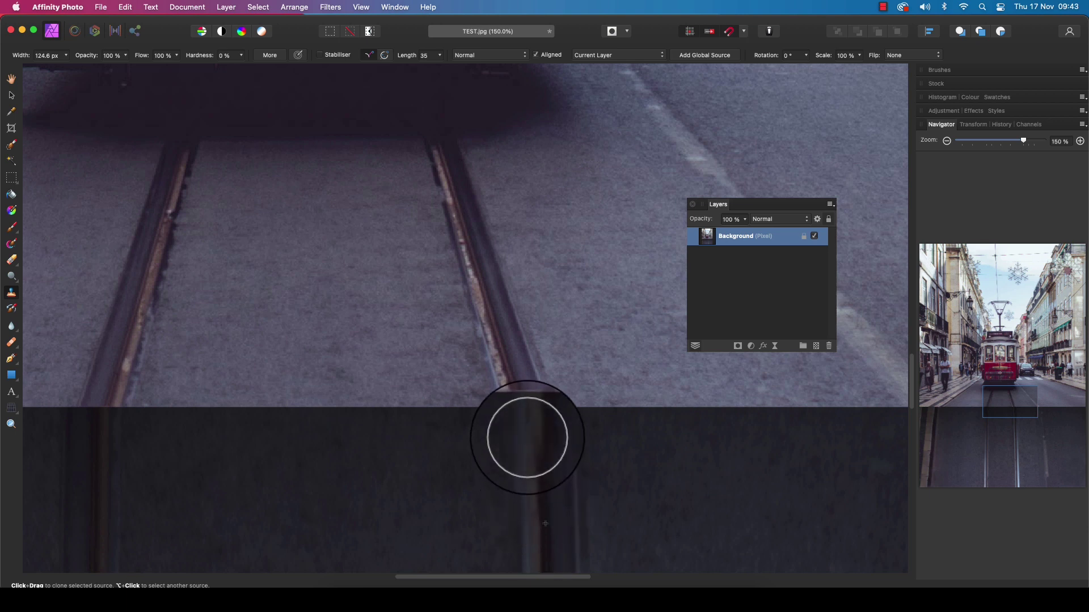
{"action": "left_click_drag", "start_coordinate": [551, 573], "coordinate": [601, 541]}
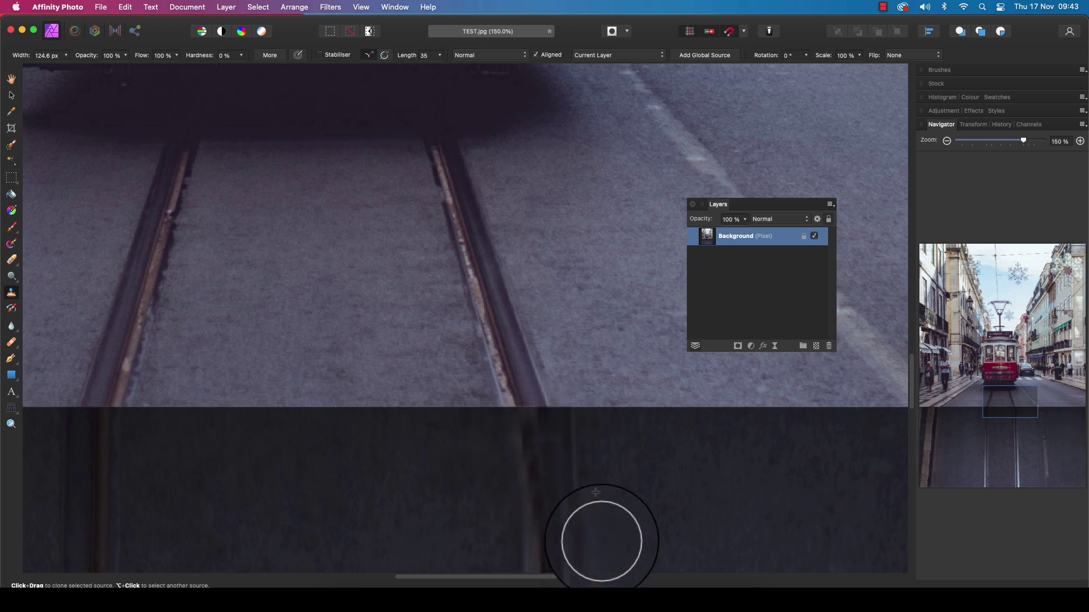
{"action": "key", "text": "super+0"}
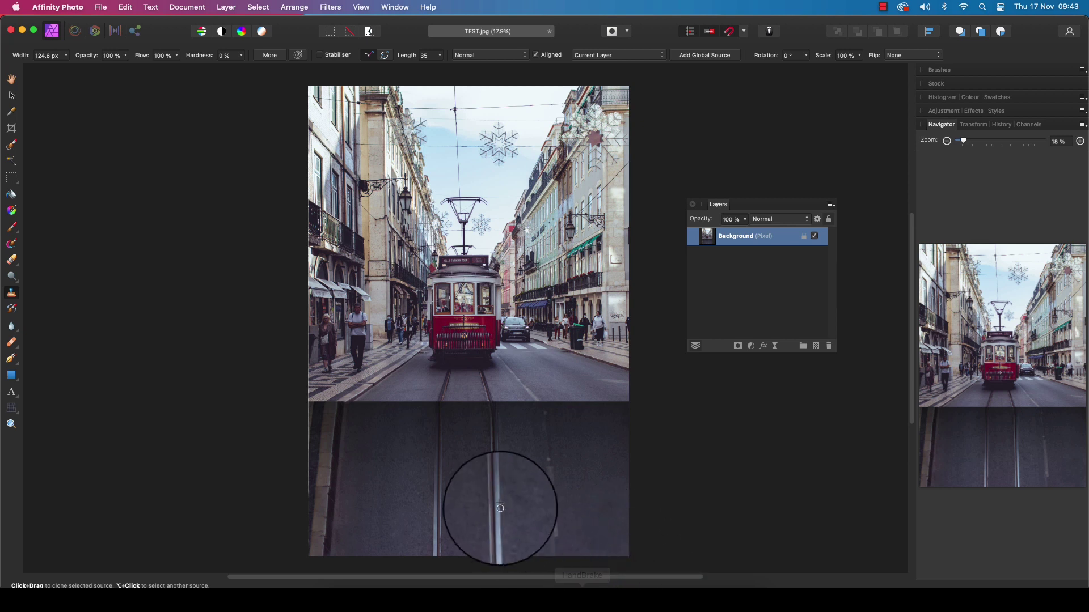
{"action": "left_click", "coordinate": [488, 484], "text": "alt"}
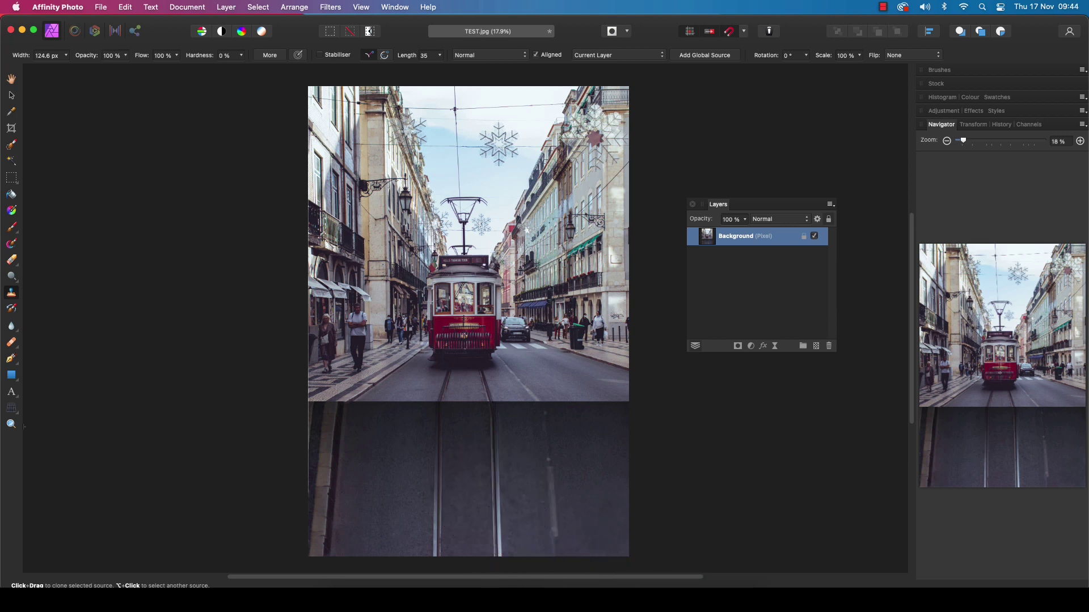
{"action": "left_click", "coordinate": [101, 7]}
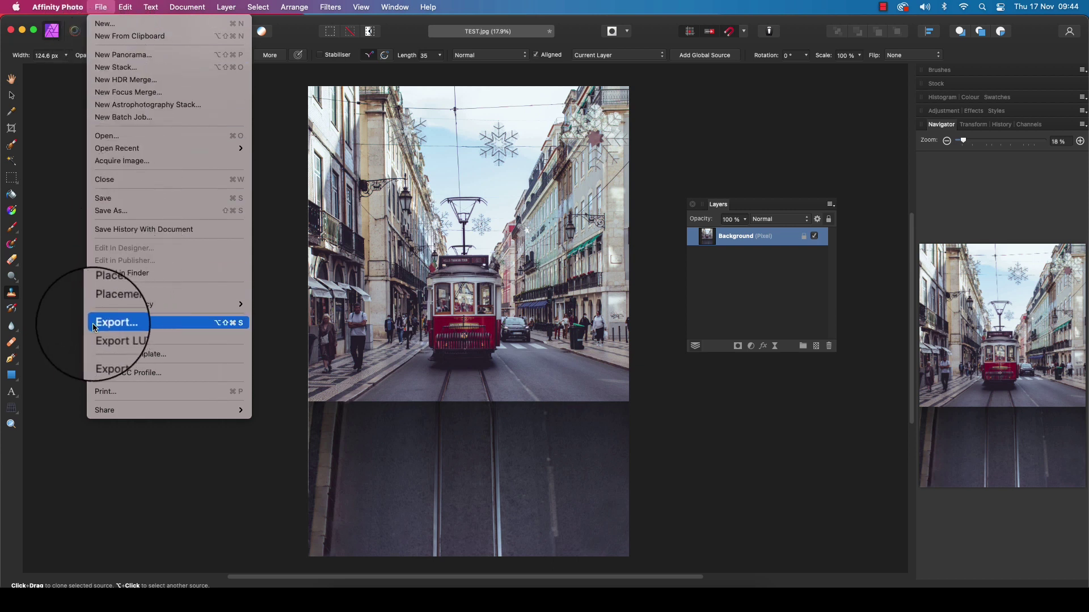
{"action": "left_click", "coordinate": [126, 326]}
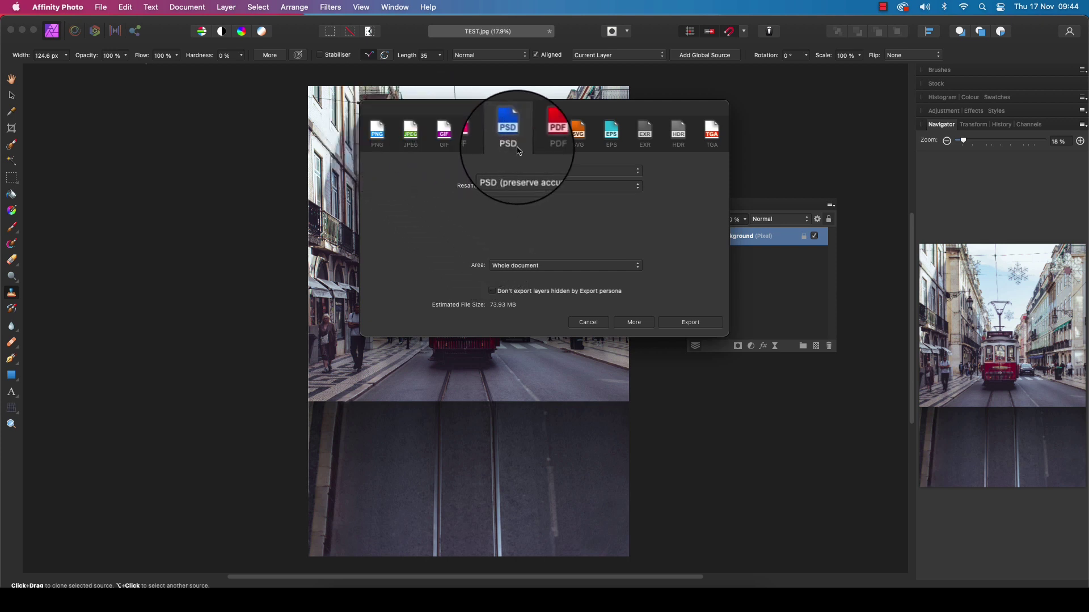
{"action": "left_click", "coordinate": [588, 322]}
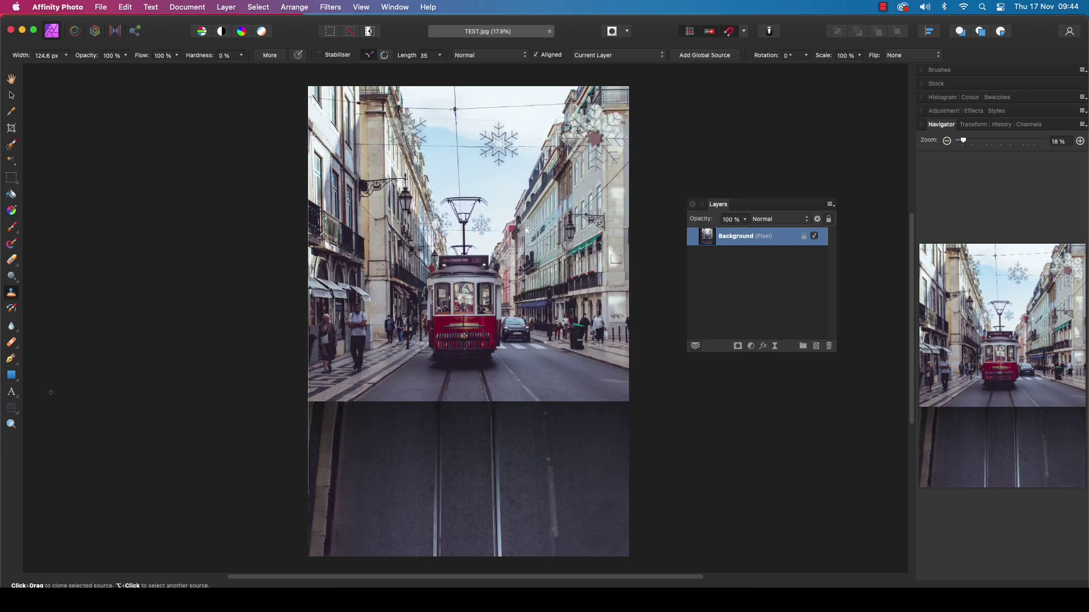